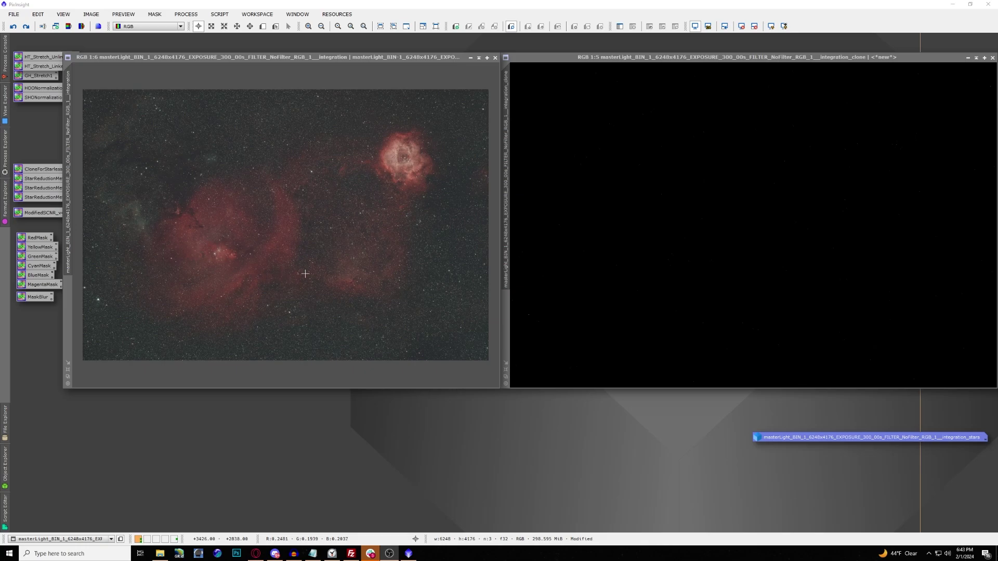
Step: Inspect the nebula image by zooming and panning, then redo StarXTerminator to remove the stars again
scroll(277, 285, up, 4)
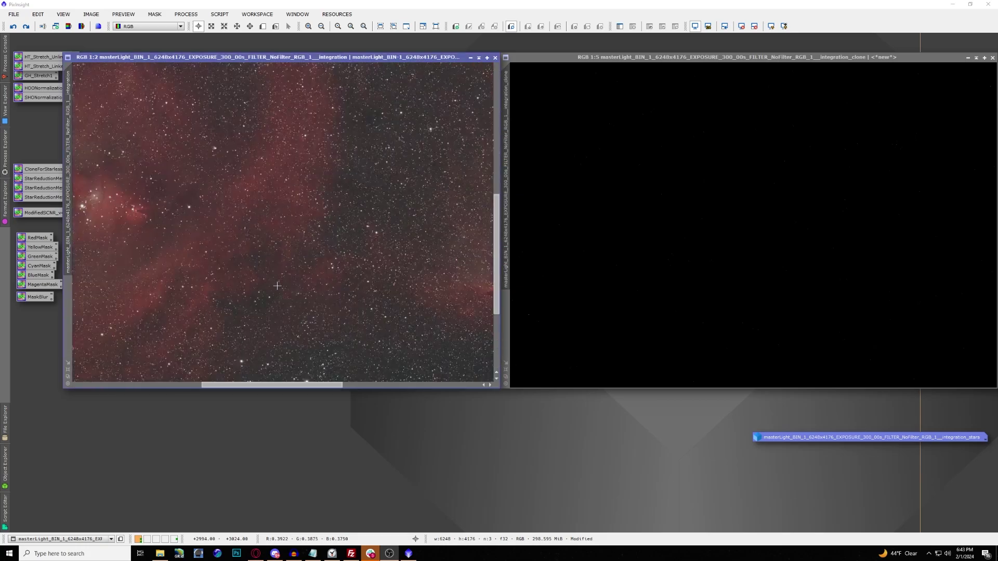
scroll(277, 286, down, 1)
drag(338, 385, 261, 388)
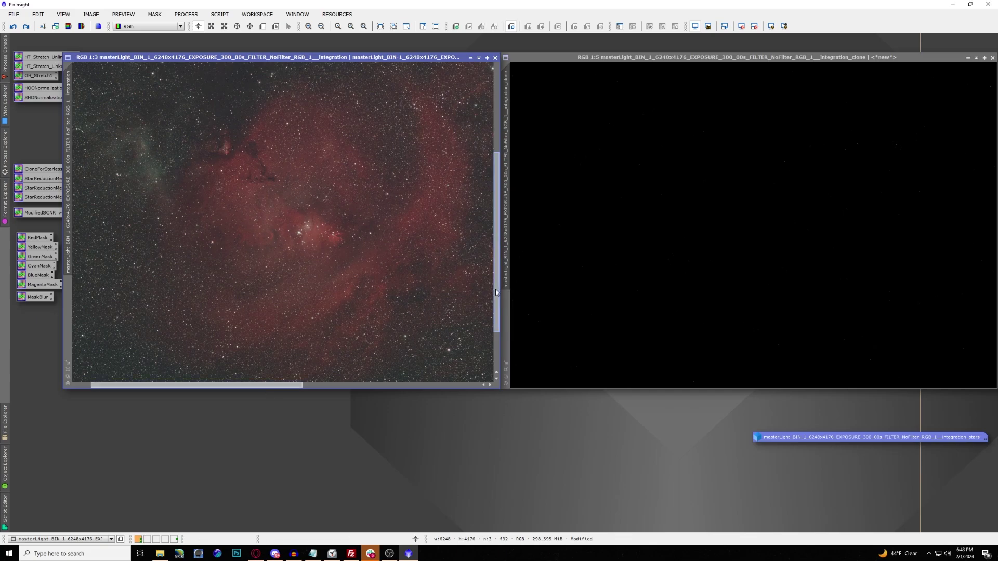
scroll(496, 291, up, 3)
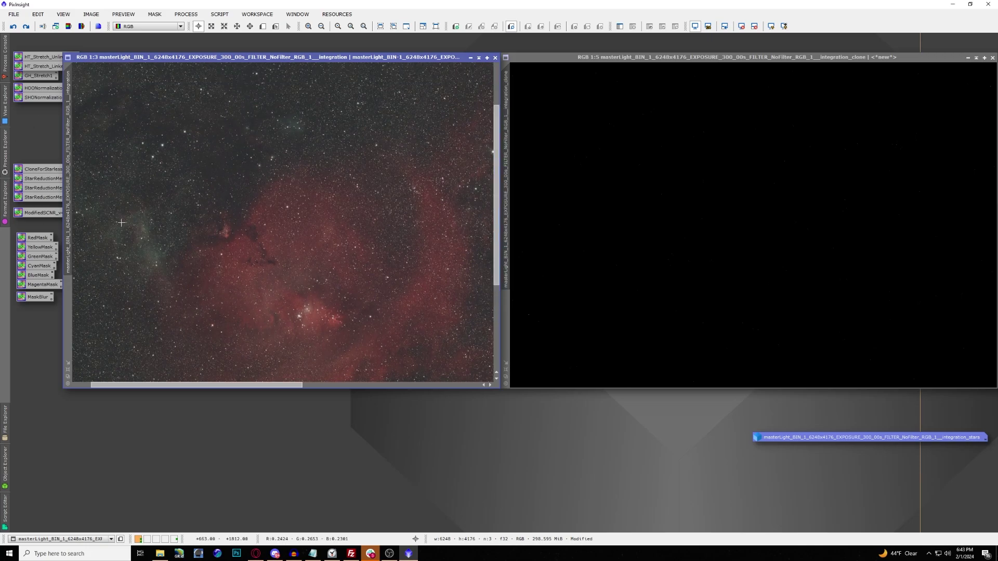
scroll(288, 133, down, 1)
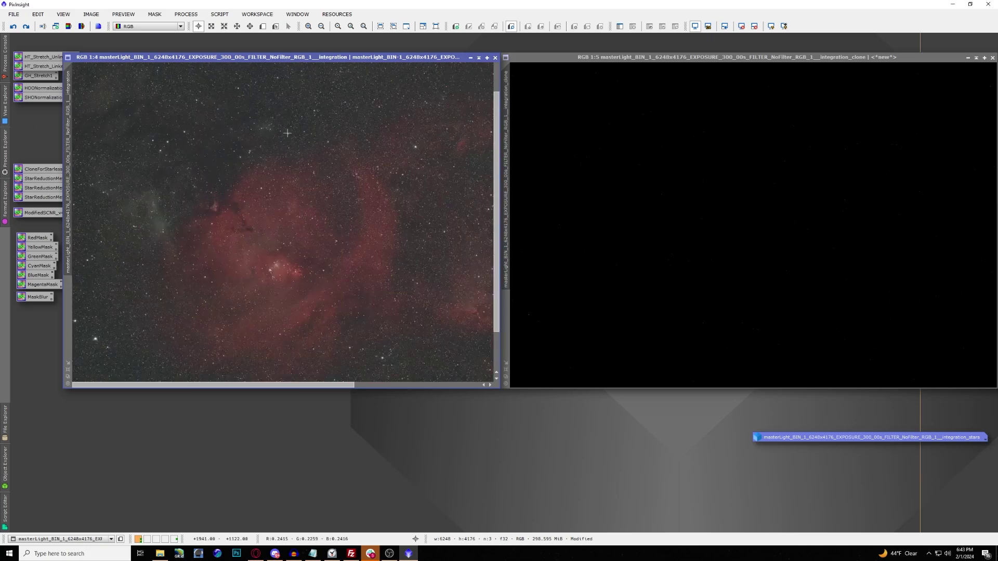
scroll(288, 133, down, 2)
scroll(268, 155, up, 6)
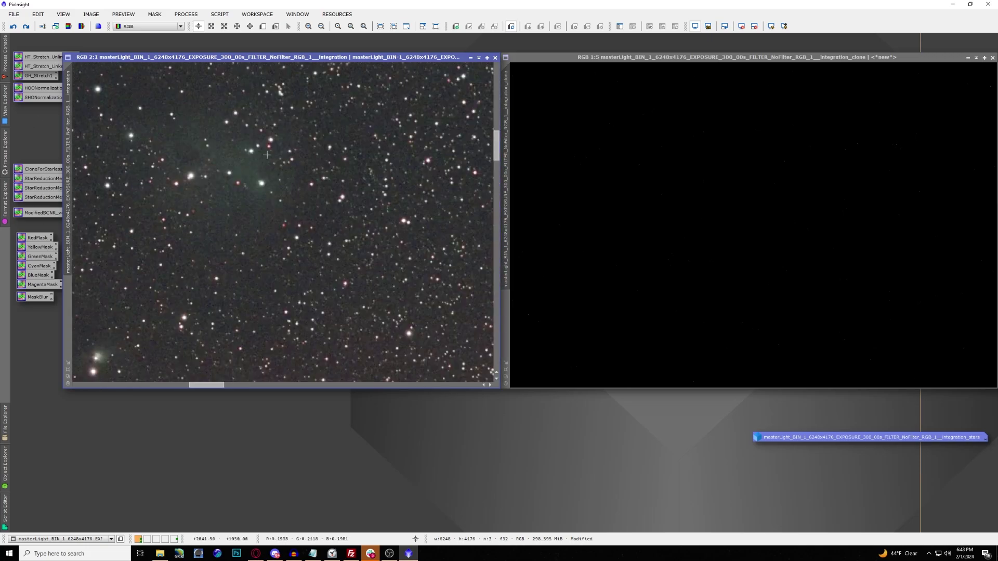
scroll(207, 190, down, 4)
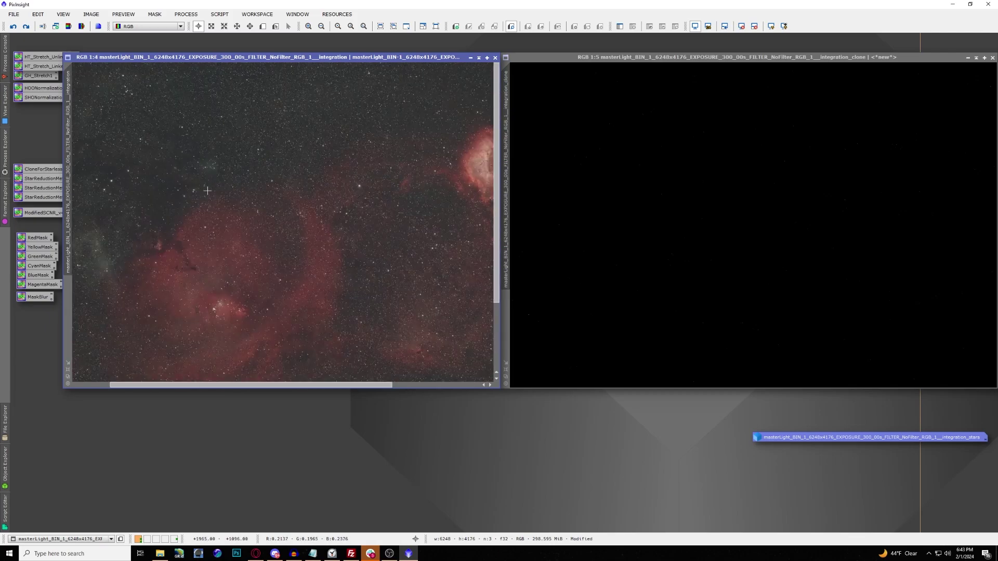
drag(313, 385, 401, 399)
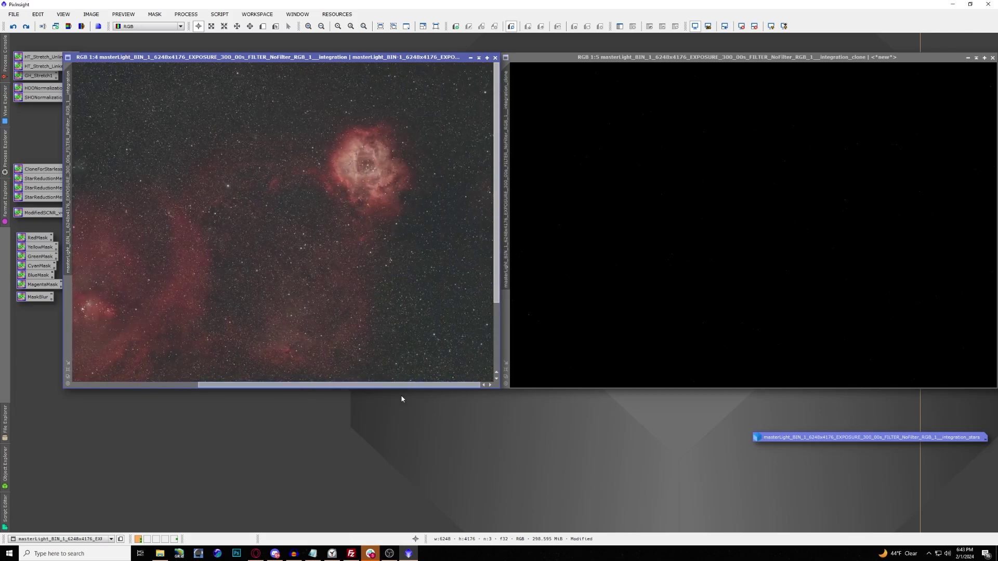
scroll(384, 168, up, 4)
scroll(385, 168, down, 2)
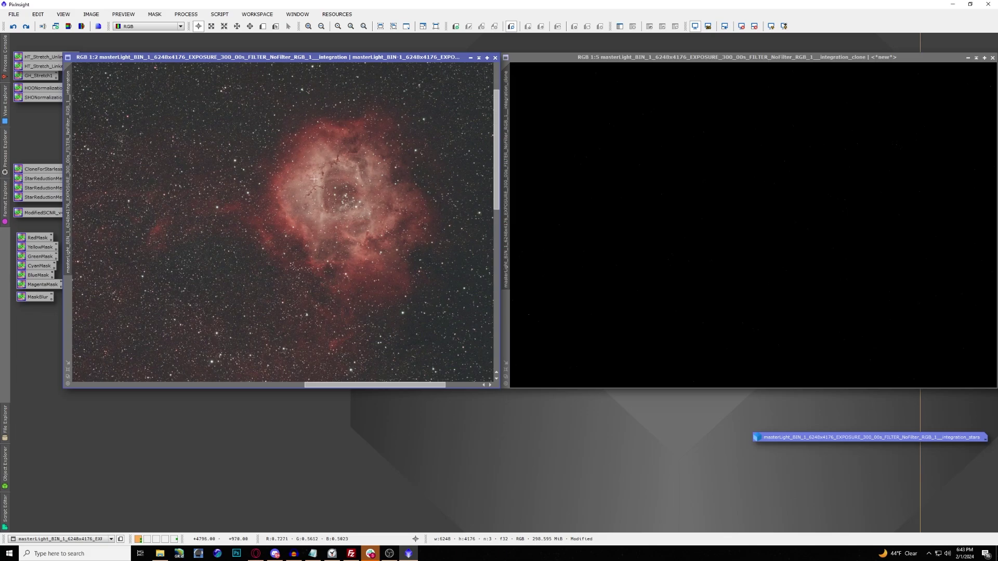
scroll(314, 179, down, 4)
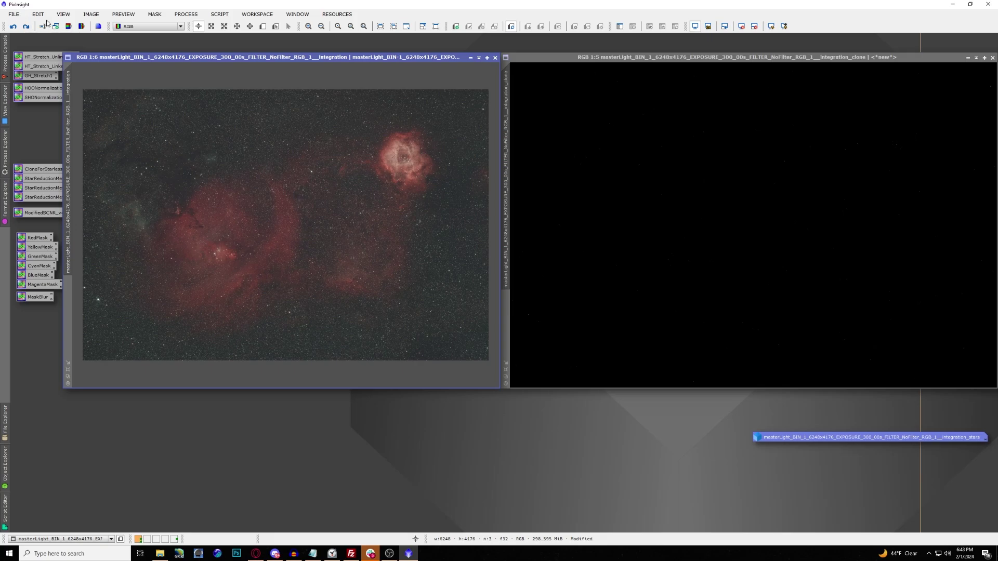
click(26, 26)
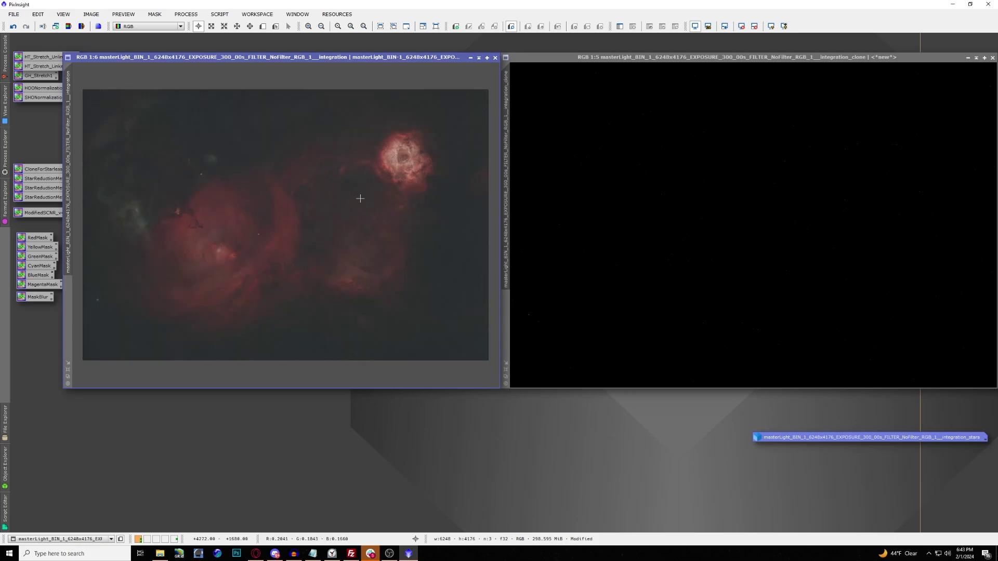
Step: Open the NarrowbandNormalization process from the All Processes list
click(194, 16)
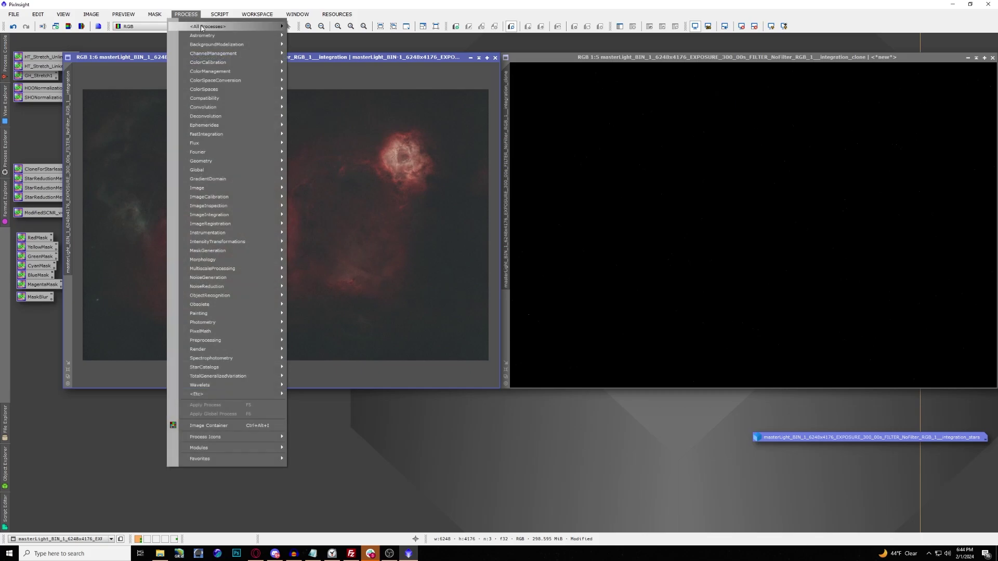
mouse_move(202, 28)
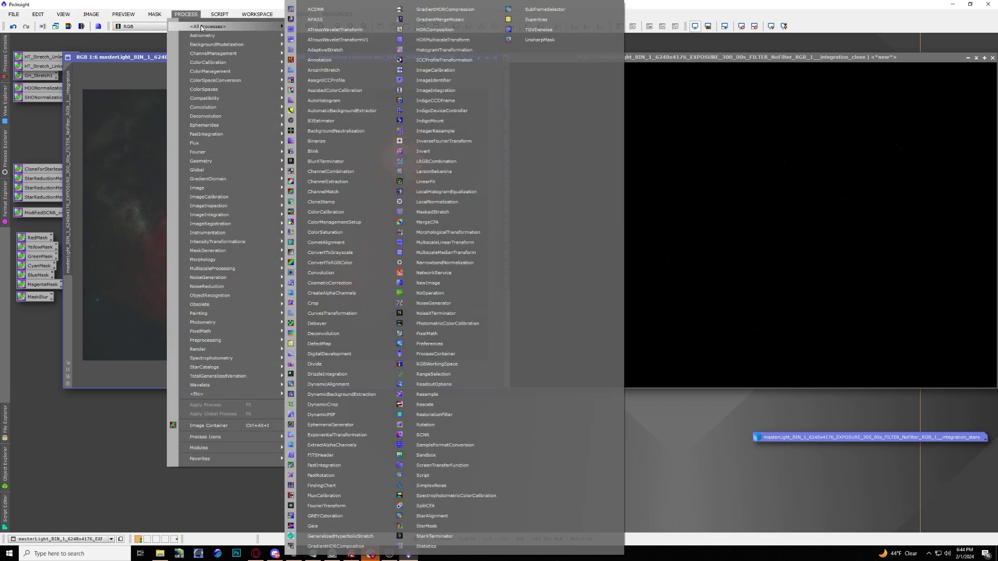
click(444, 264)
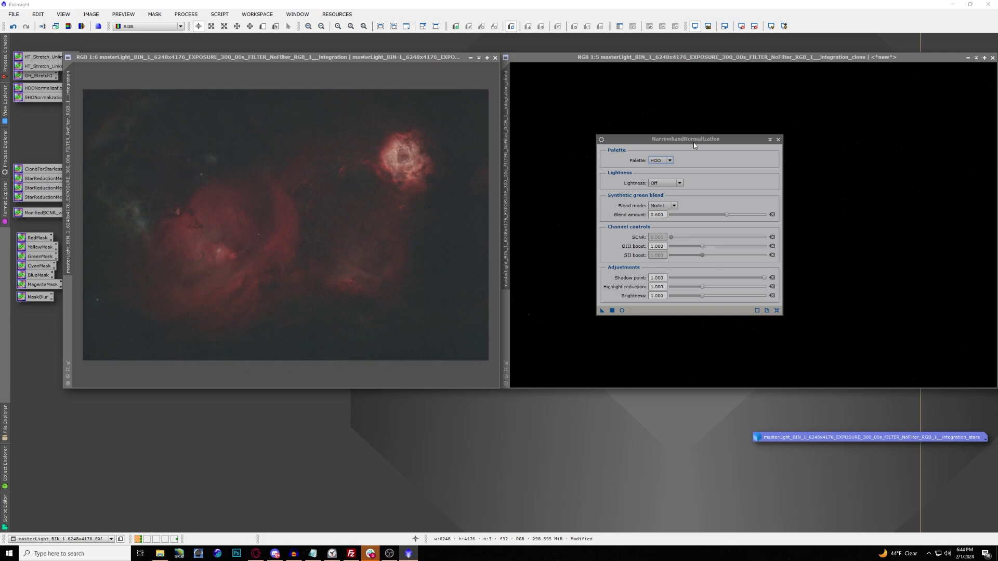
Step: Keep the HOO palette, enlarge the nebula window at 1:4 zoom, and move the settings aside
click(655, 161)
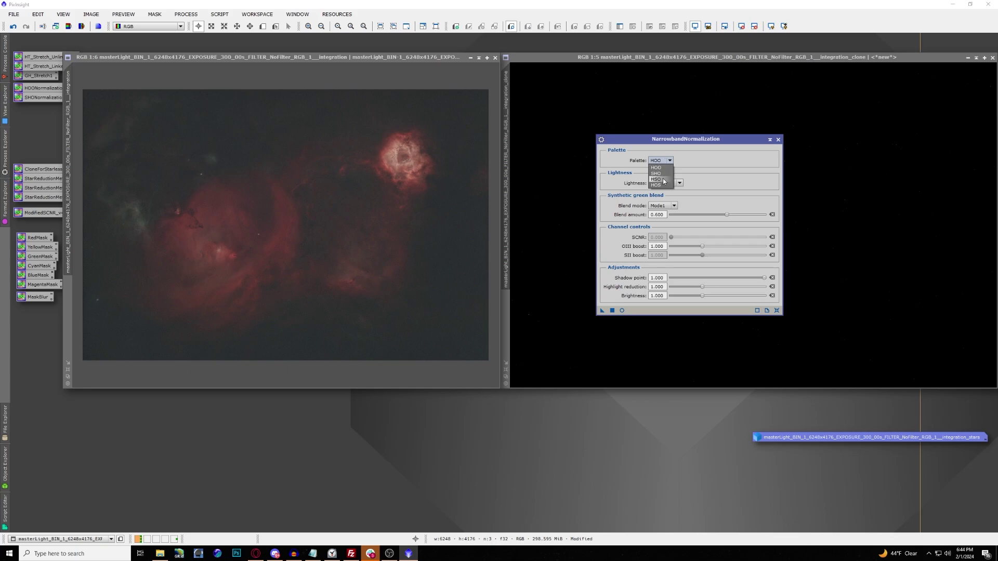
click(707, 185)
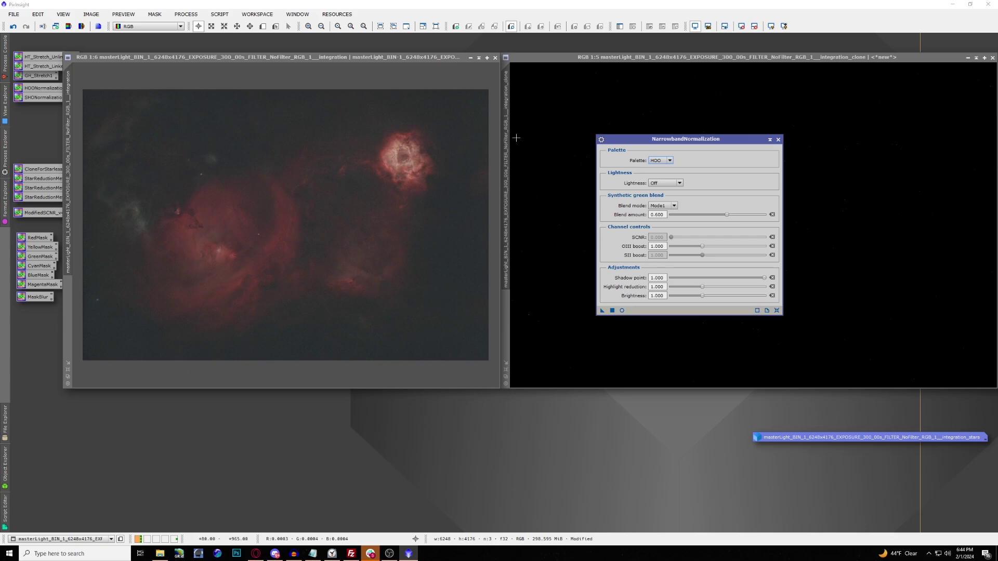
mouse_move(501, 388)
mouse_down()
mouse_move(669, 431)
mouse_move(861, 530)
mouse_up()
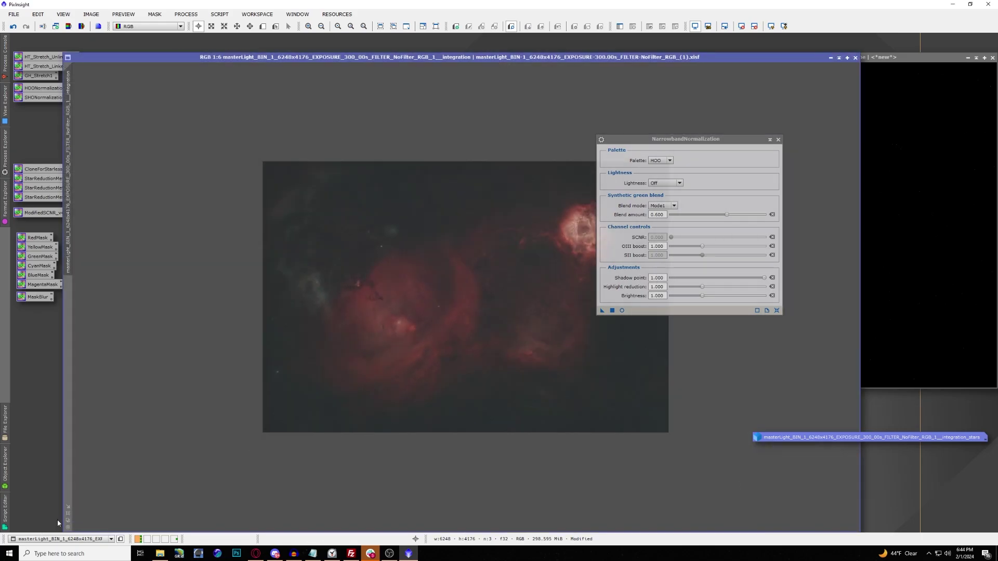
click(68, 513)
drag(704, 139, 797, 106)
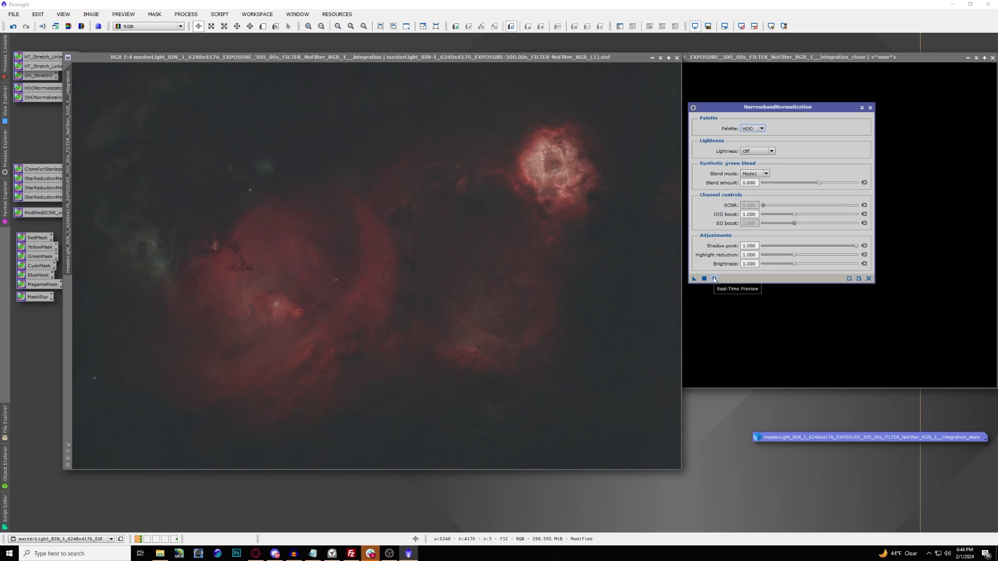
click(714, 279)
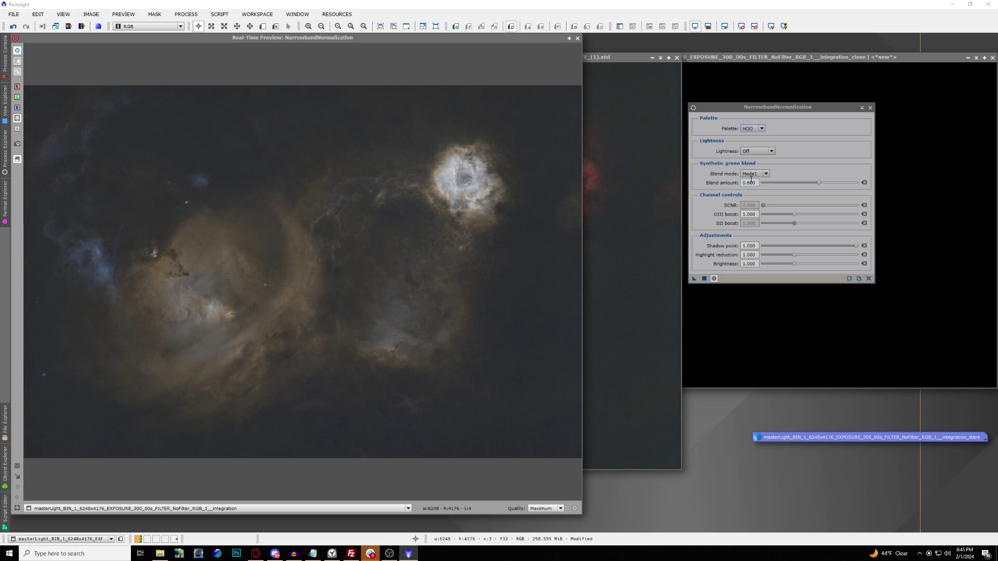
Step: Open the Blend mode dropdown to view the synthetic green blend options
mouse_move(751, 178)
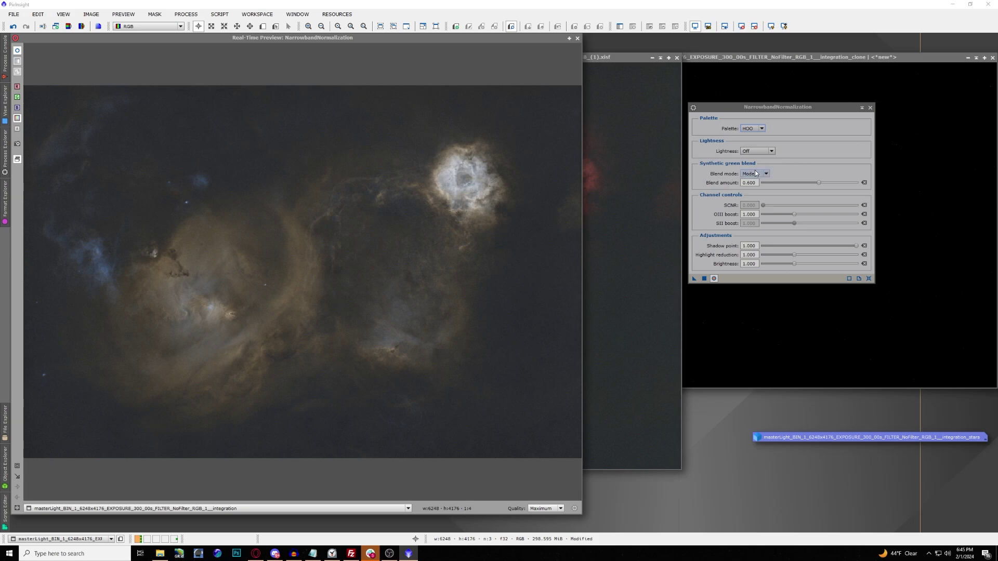
click(756, 173)
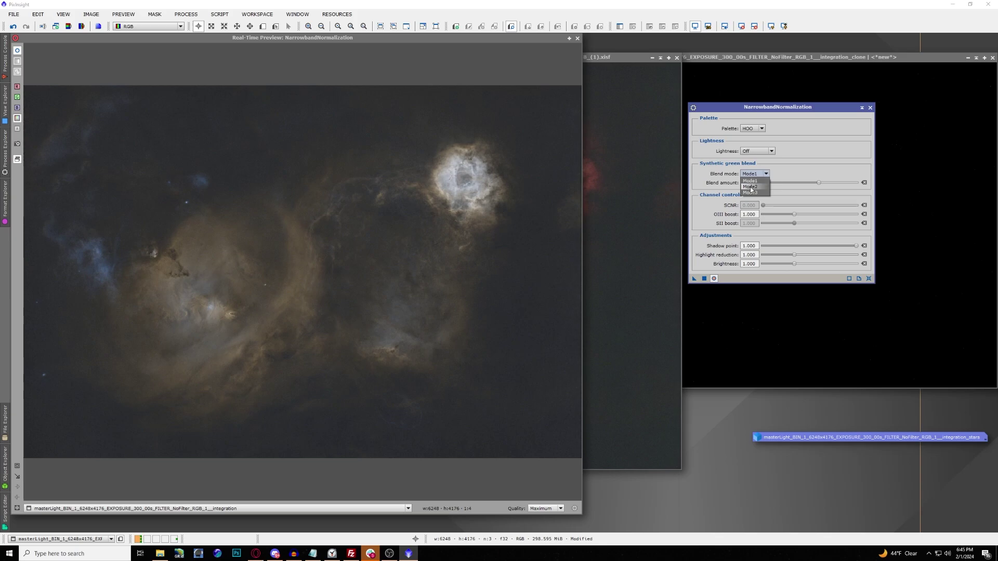
Step: Try Mode2 blending, varying blend amount from 0.385 to 0.845 and OIII boost up to 1.265
click(751, 188)
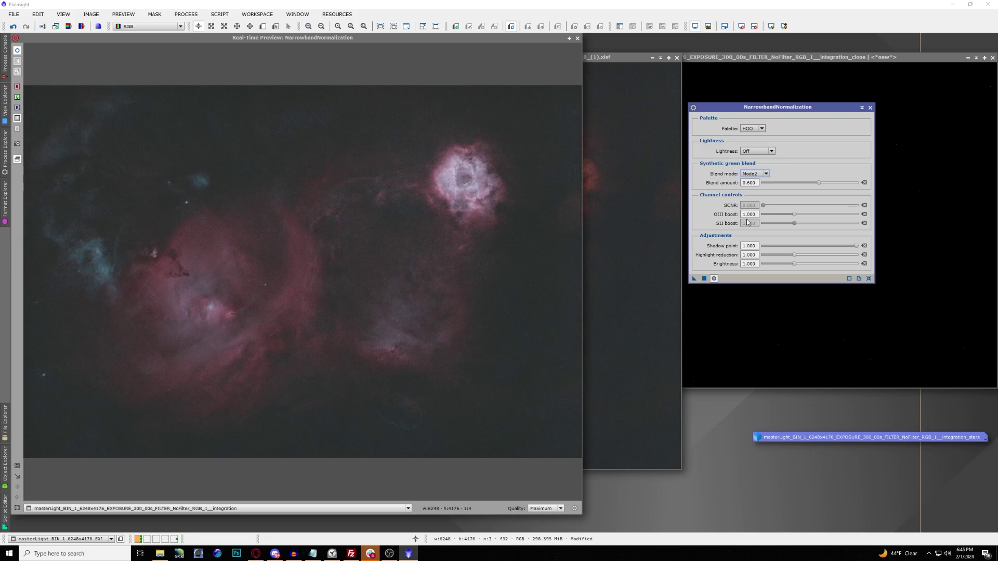
drag(819, 186, 799, 188)
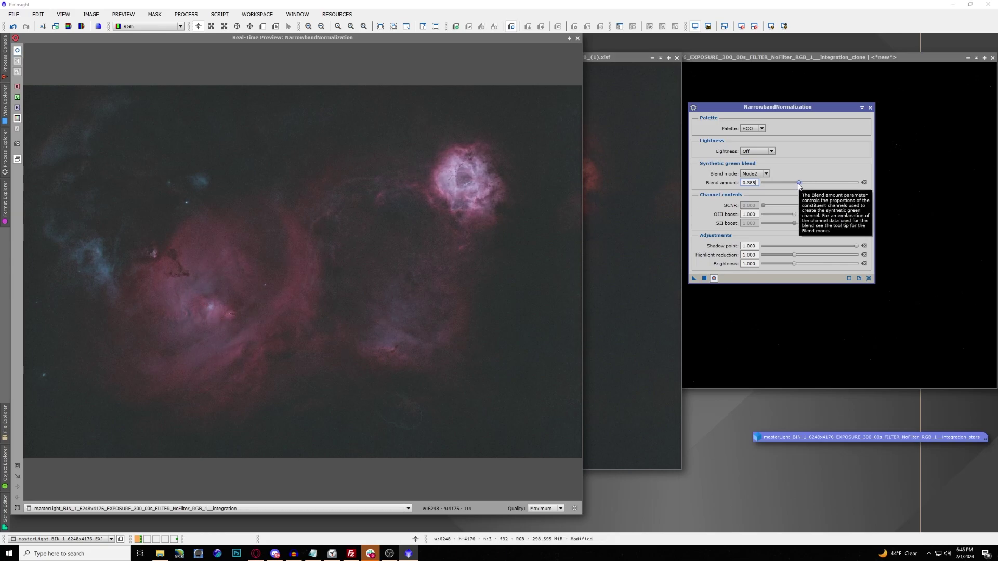
drag(799, 185, 842, 184)
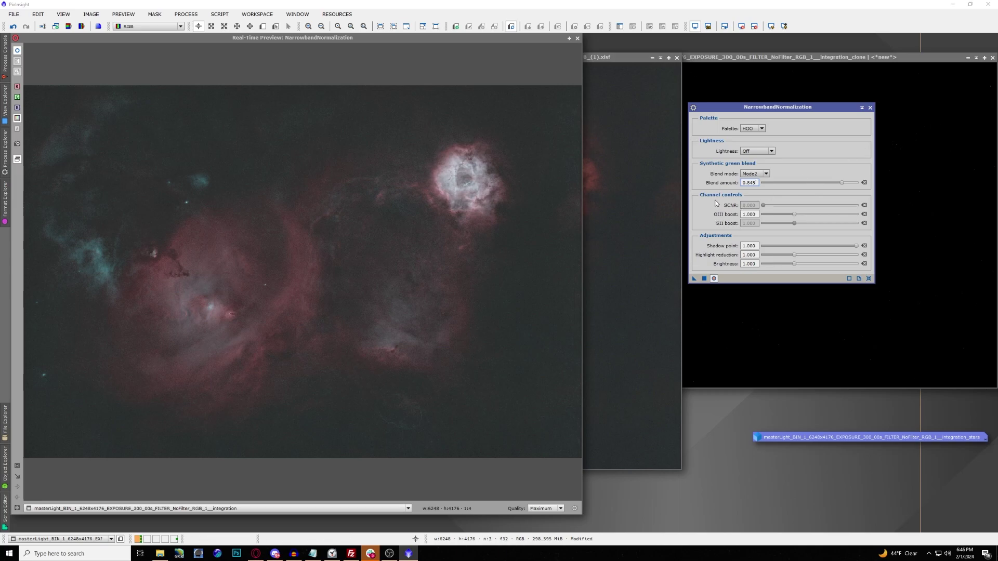
drag(794, 217, 812, 217)
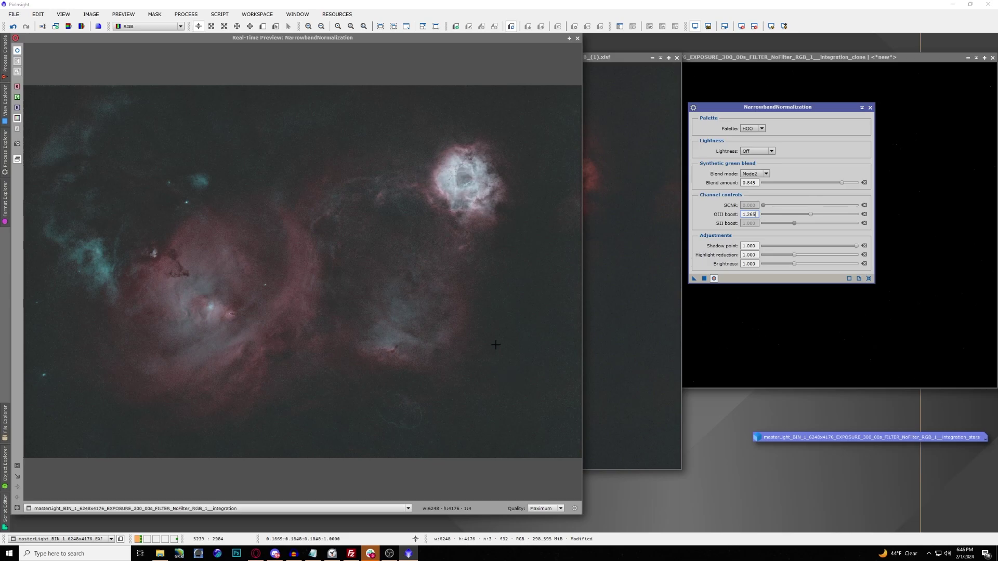
drag(812, 216, 801, 217)
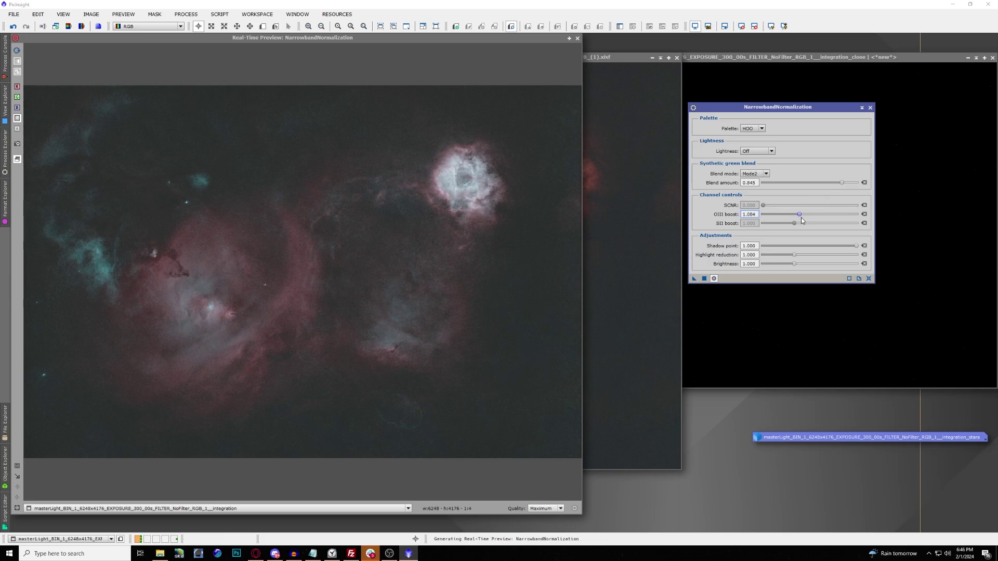
Step: Settle on OIII boost 1.084, blend amount 0.600 and the Mode3 green blend
click(842, 184)
click(864, 184)
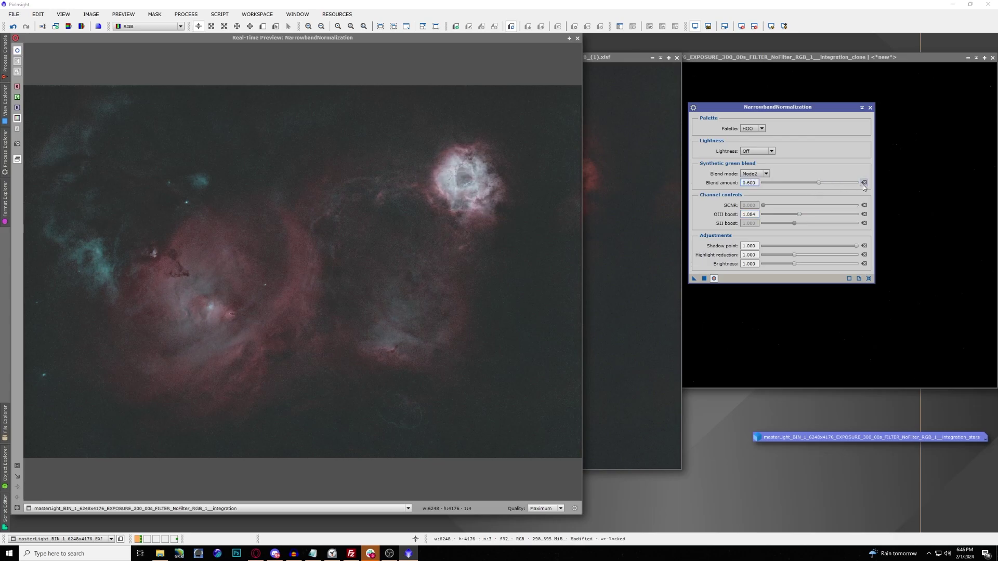
click(752, 175)
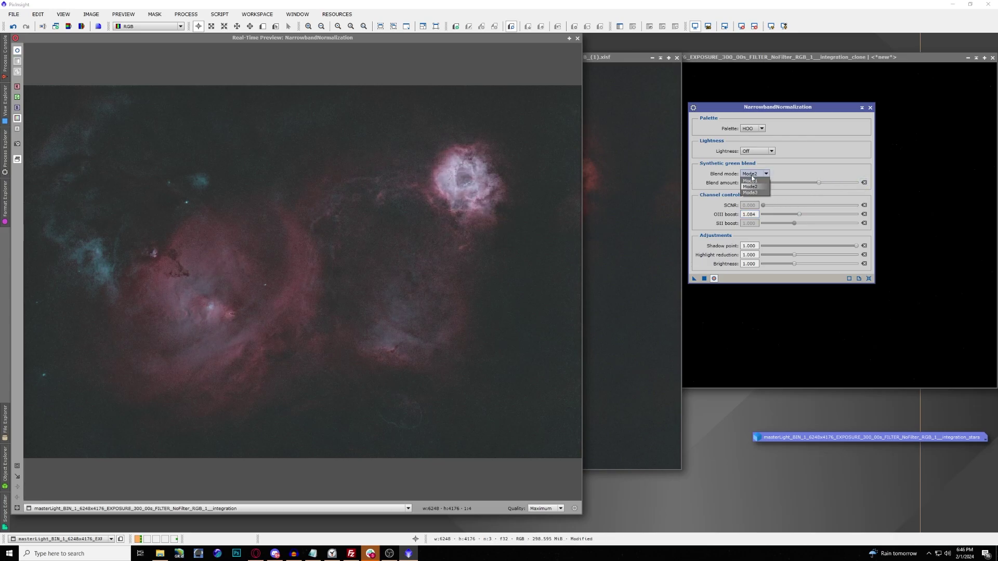
click(758, 192)
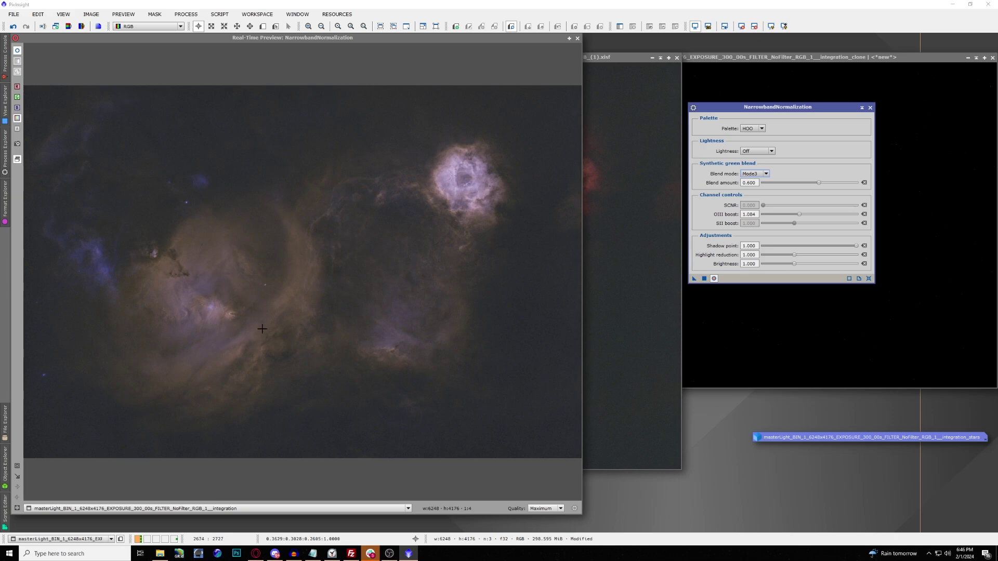
Step: Switch the palette to SHO and define a preview region around the Rosette nebula
click(753, 129)
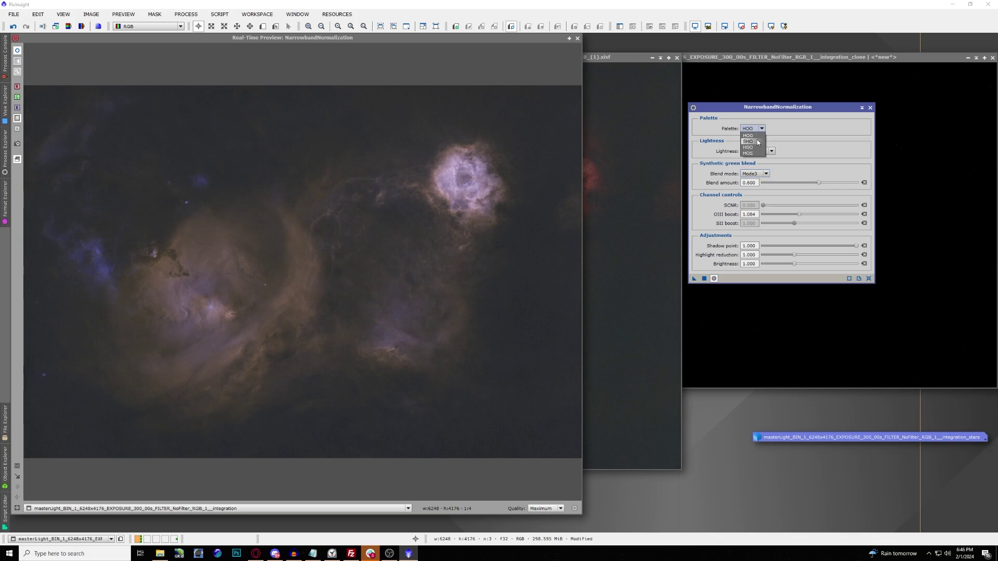
click(758, 141)
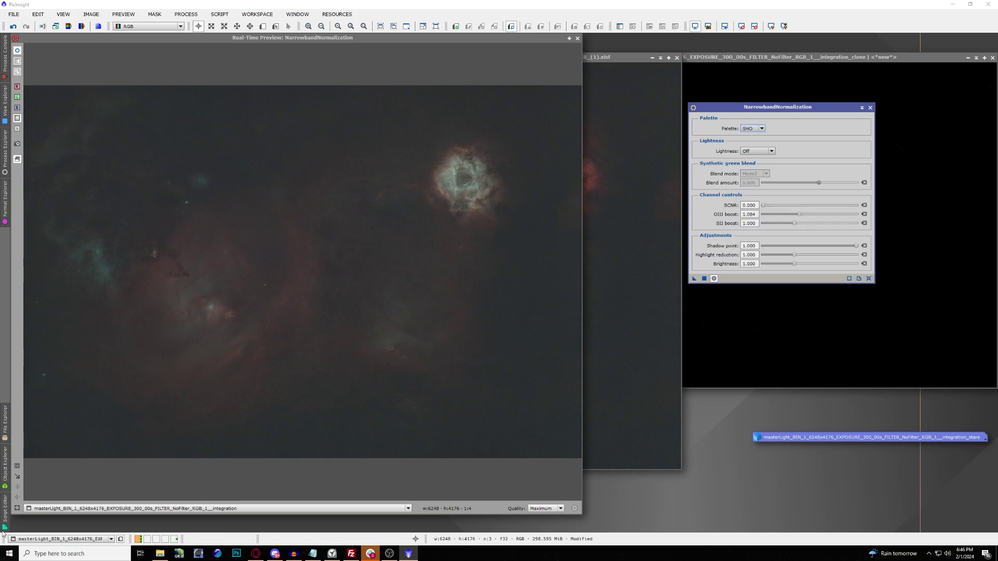
click(17, 466)
drag(385, 106, 555, 251)
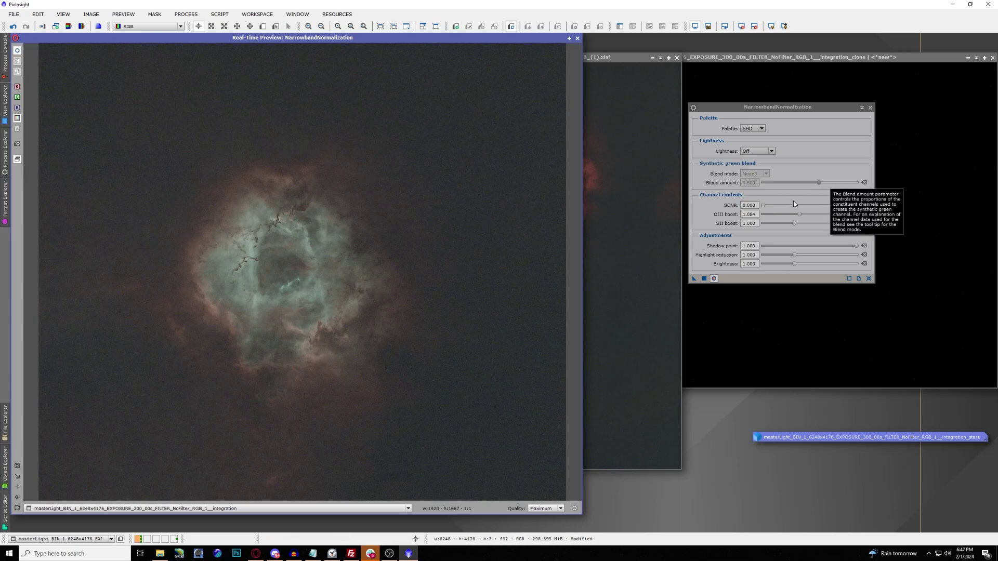
Step: Raise SCNR strength, OIII boost to 1.178 and SII boost, viewing the whole field
drag(763, 205, 833, 205)
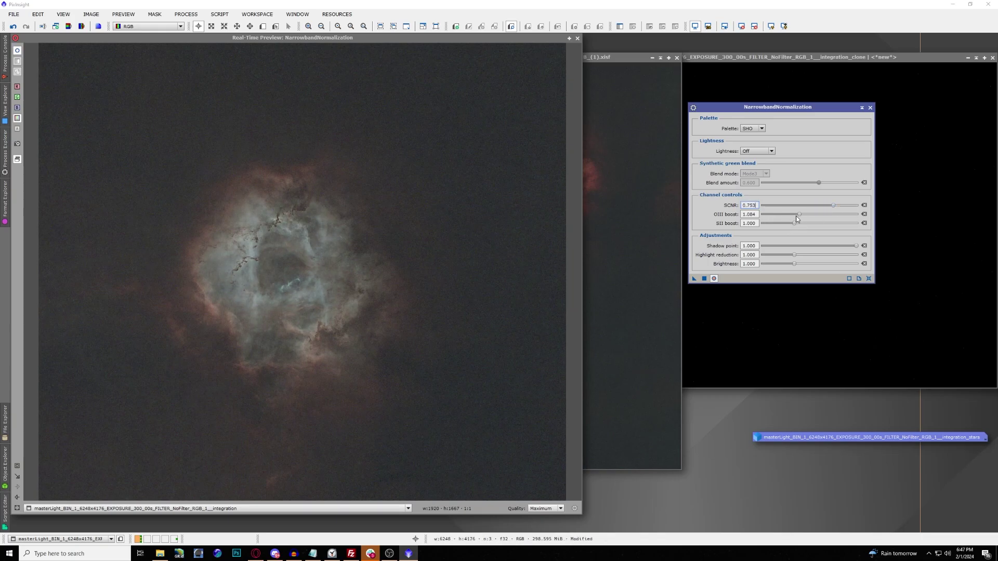
drag(797, 216, 803, 217)
drag(795, 225, 799, 225)
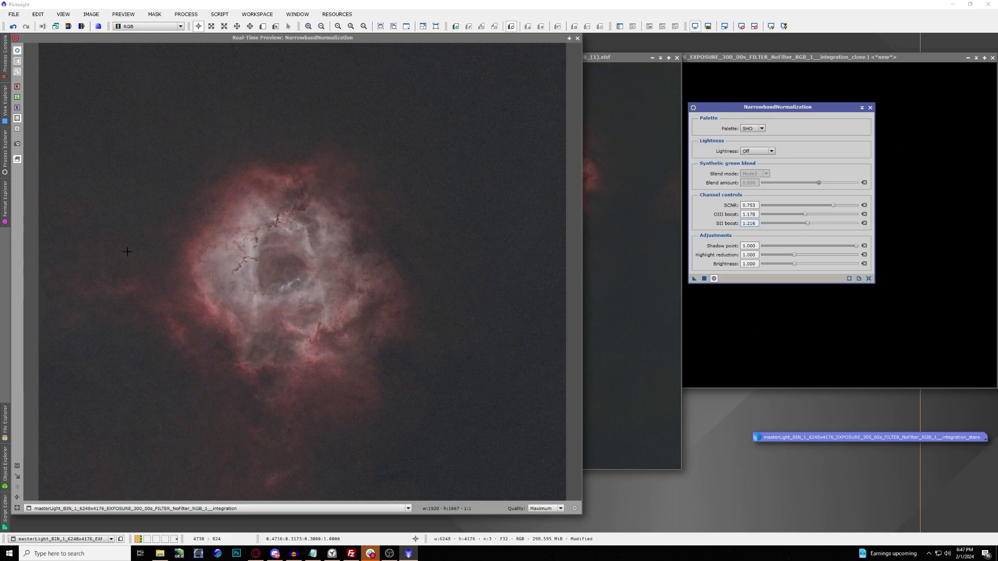
click(17, 469)
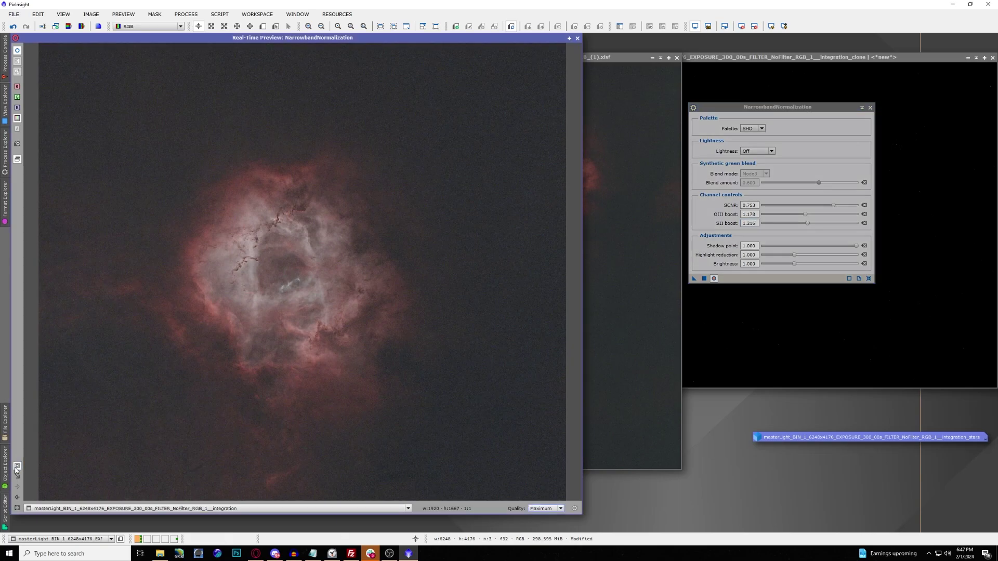
click(17, 507)
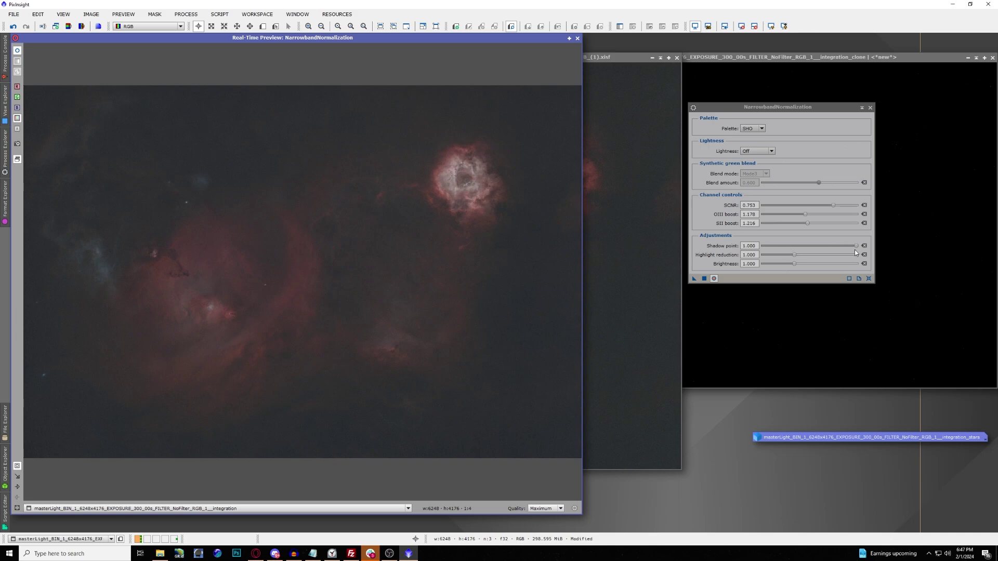
Step: Test shadow point 0.900 and highlight reduction 1.554, then reset all parameters to defaults
drag(856, 247, 846, 248)
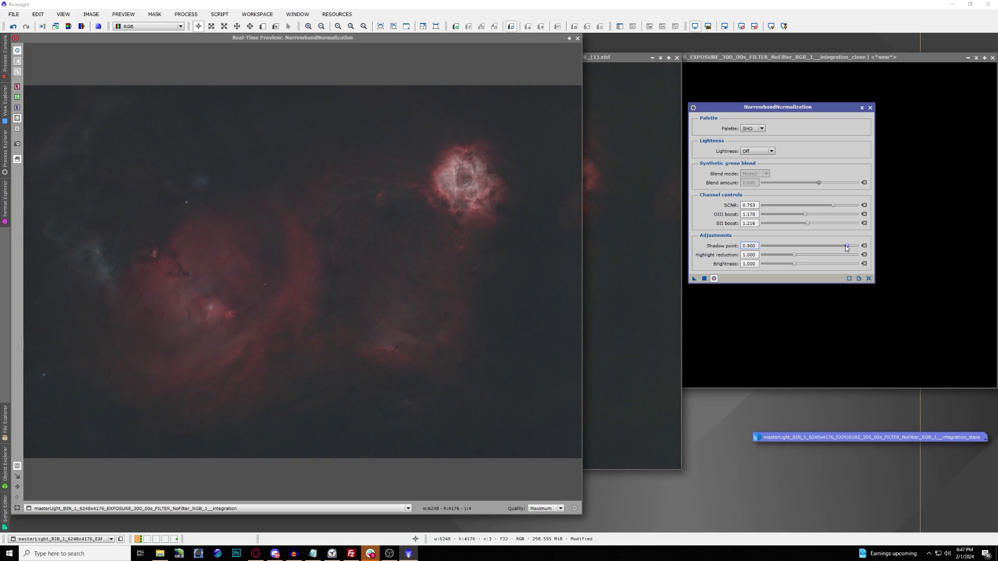
drag(845, 245, 857, 246)
drag(795, 256, 805, 256)
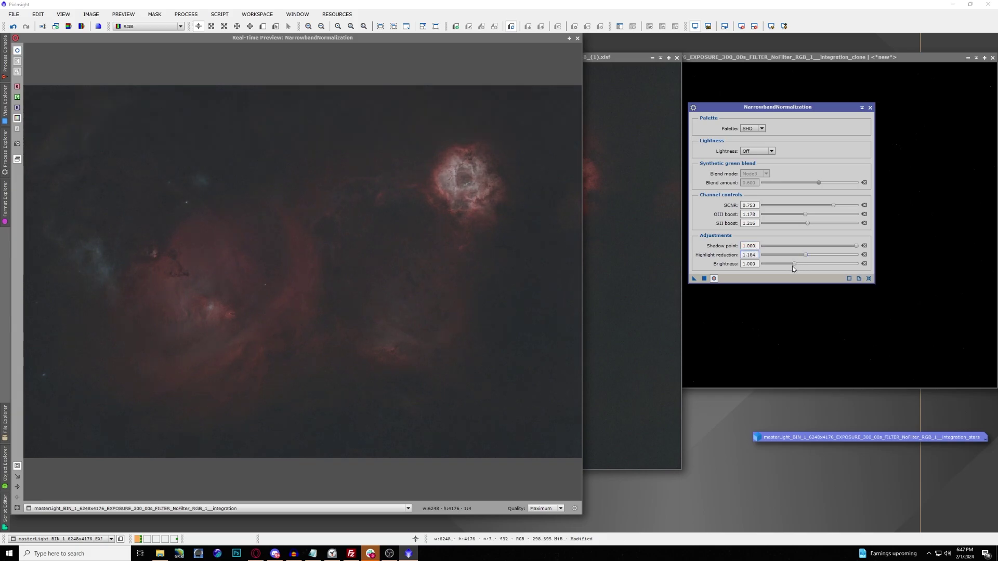
mouse_move(806, 256)
mouse_down()
mouse_move(829, 257)
mouse_move(800, 266)
mouse_up()
click(858, 278)
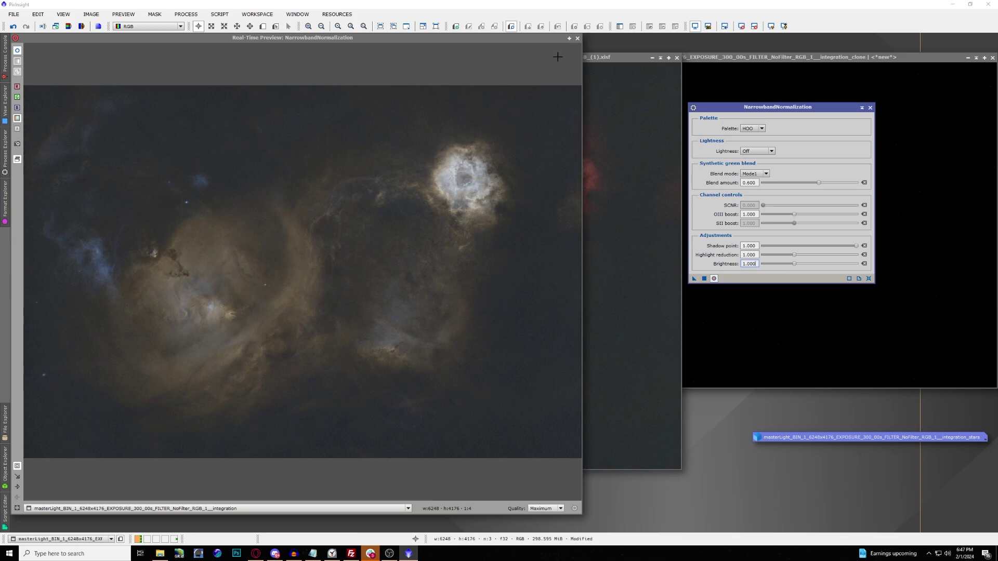
click(577, 38)
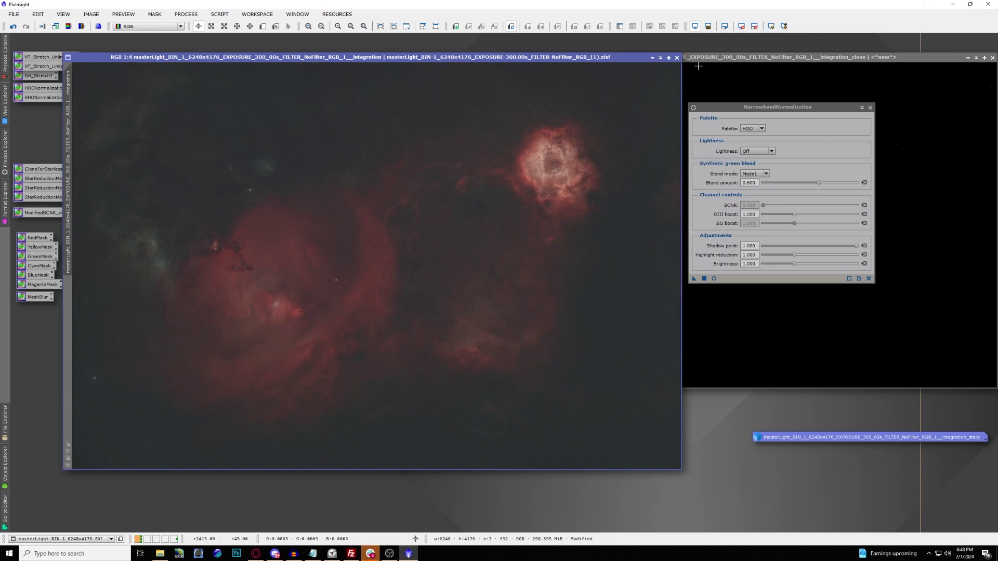
Step: Iconize the integration image and reposition its icon, the NarrowbandNormalization dialog and the clone window
click(651, 58)
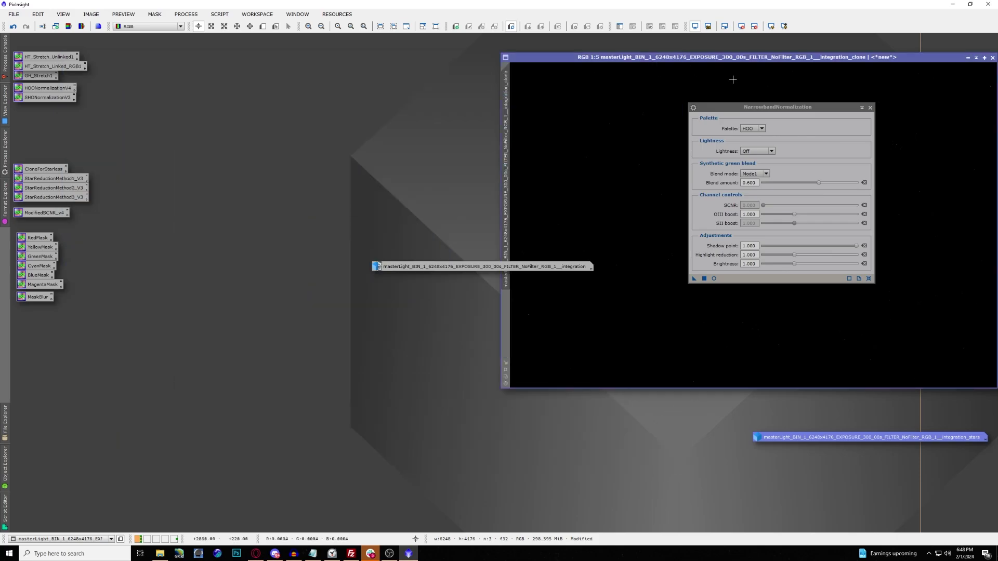
mouse_move(473, 266)
mouse_down()
mouse_move(353, 143)
mouse_move(229, 49)
mouse_up()
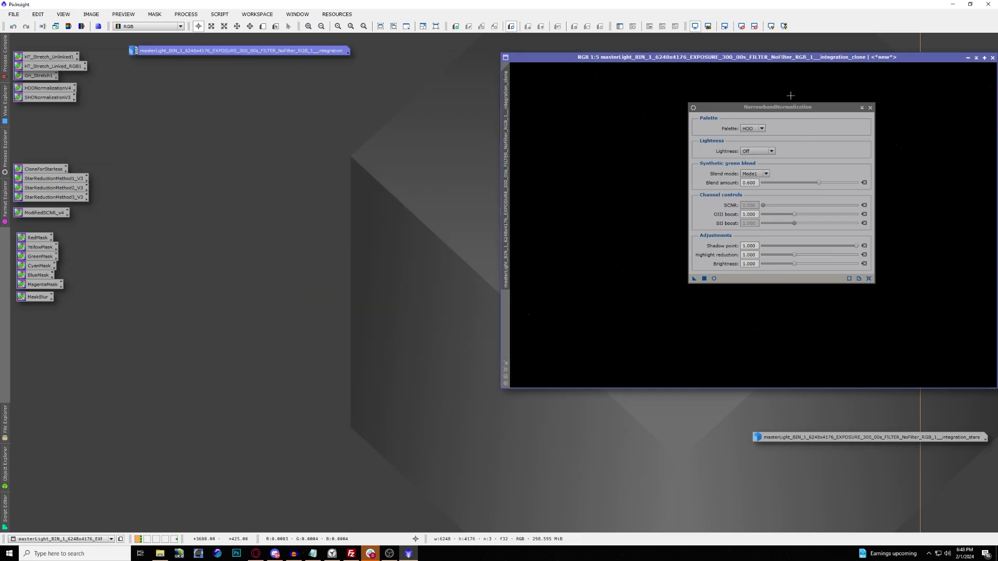
drag(792, 107, 239, 66)
drag(830, 57, 691, 61)
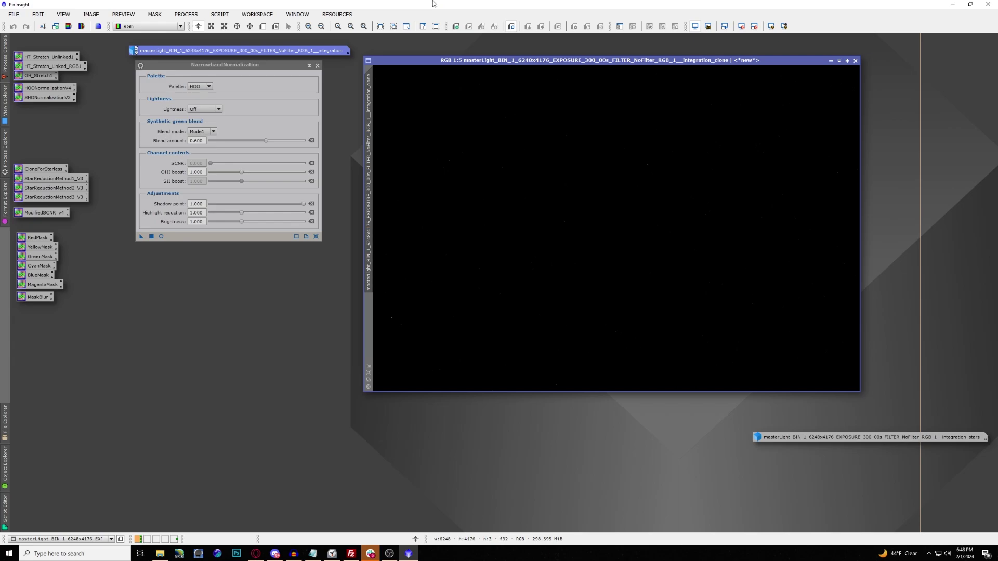
Step: Launch the CreateHubblePaletteFromOSC script from the Script > Toolbox menu
click(226, 14)
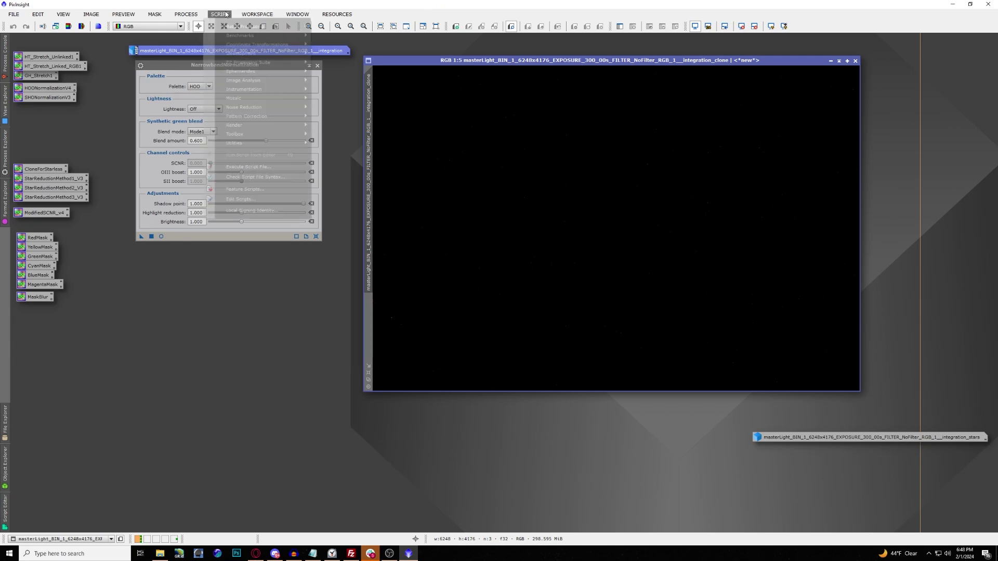
mouse_move(257, 14)
mouse_move(219, 16)
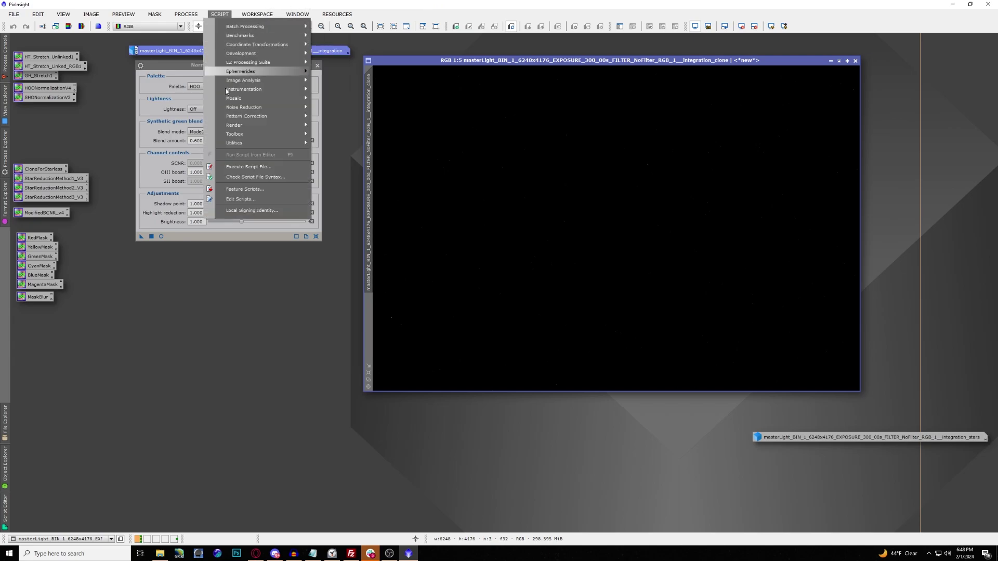
mouse_move(235, 134)
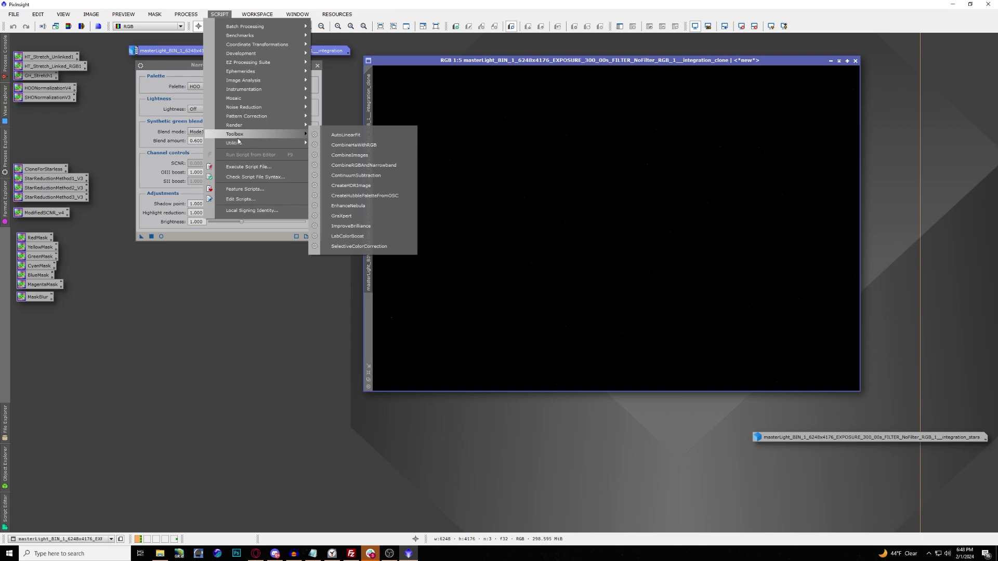
click(370, 195)
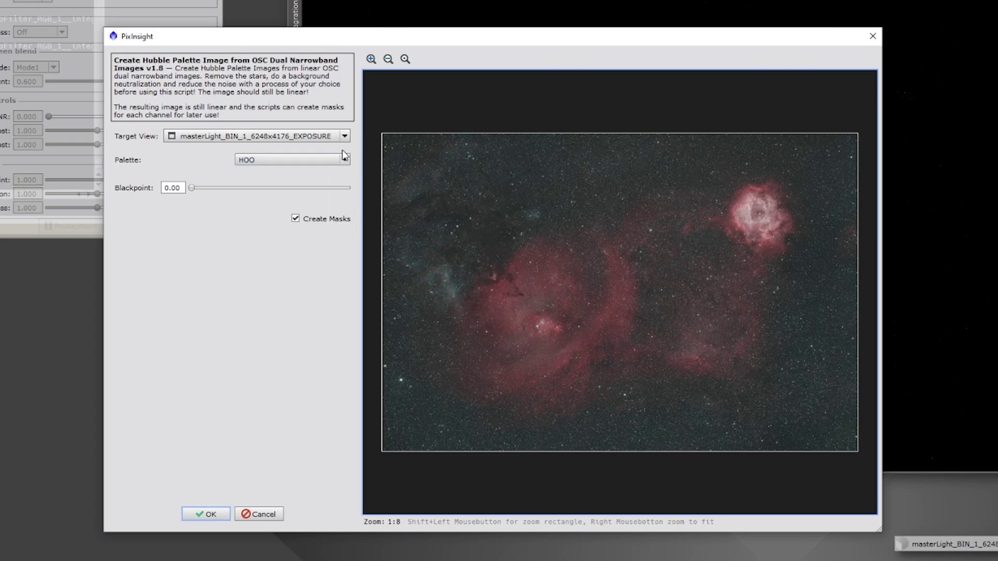
click(304, 165)
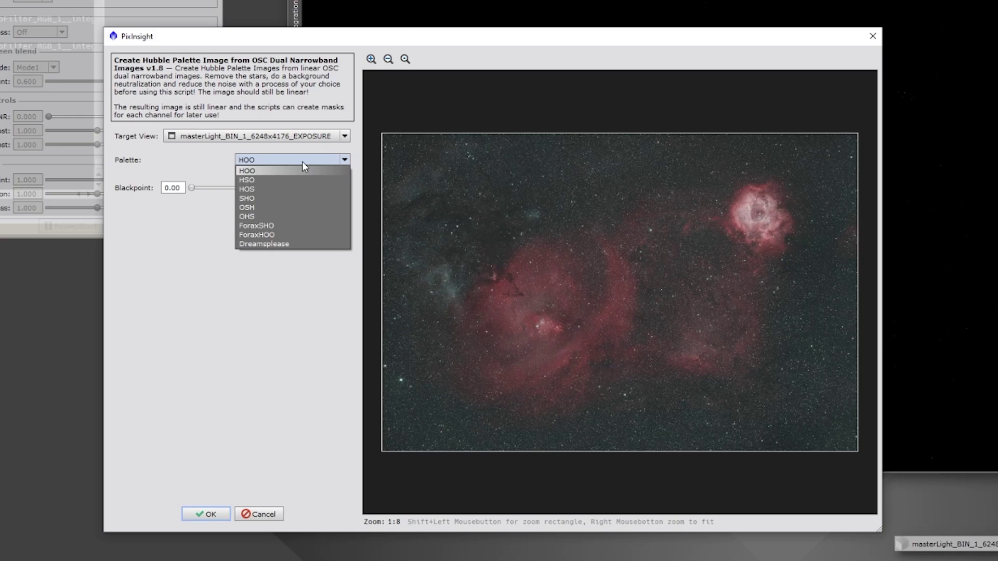
Step: Keep HOO, zoom the preview onto the Rosette and back, then switch the palette to SHO
click(558, 321)
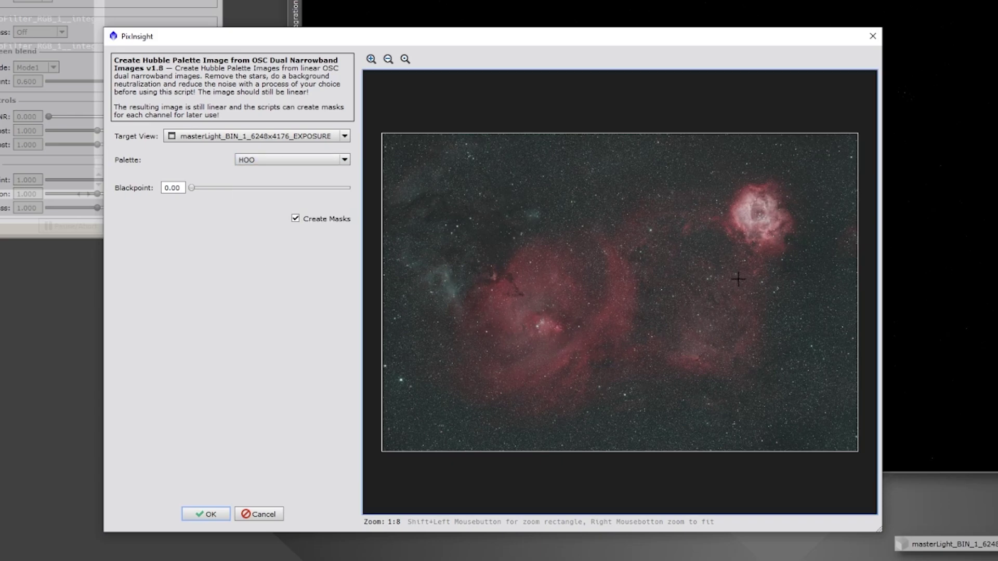
drag(660, 170, 844, 292)
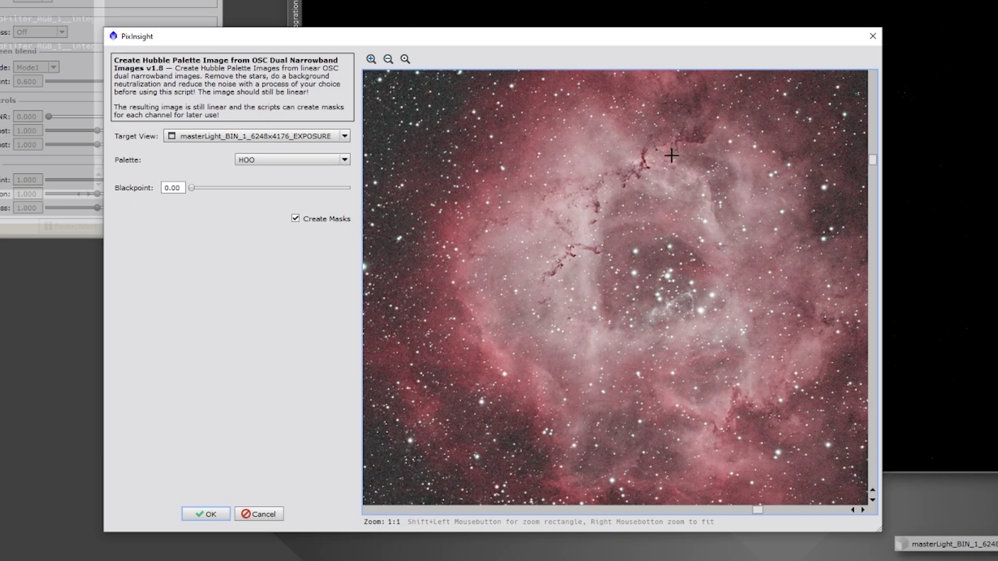
right_click(707, 244)
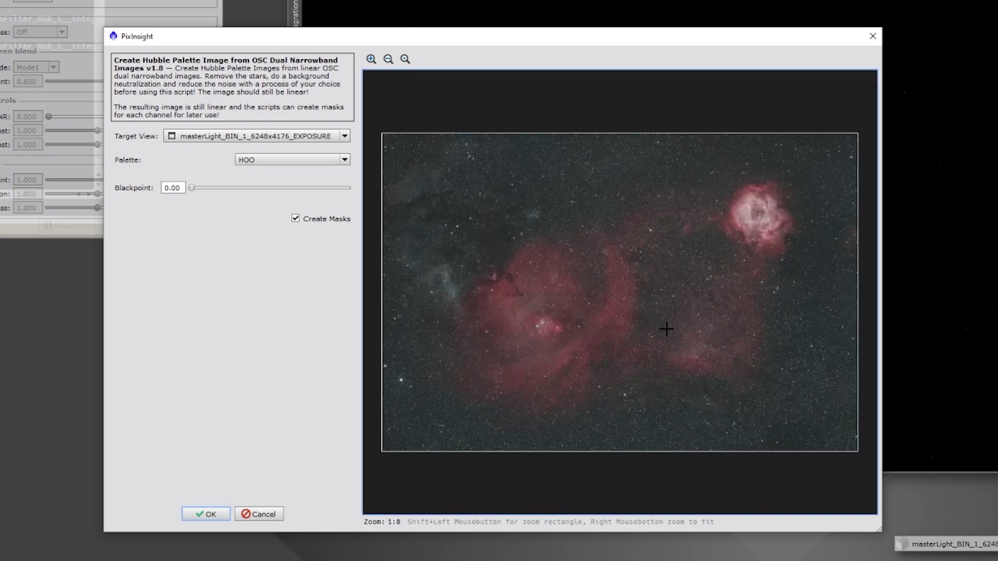
click(298, 159)
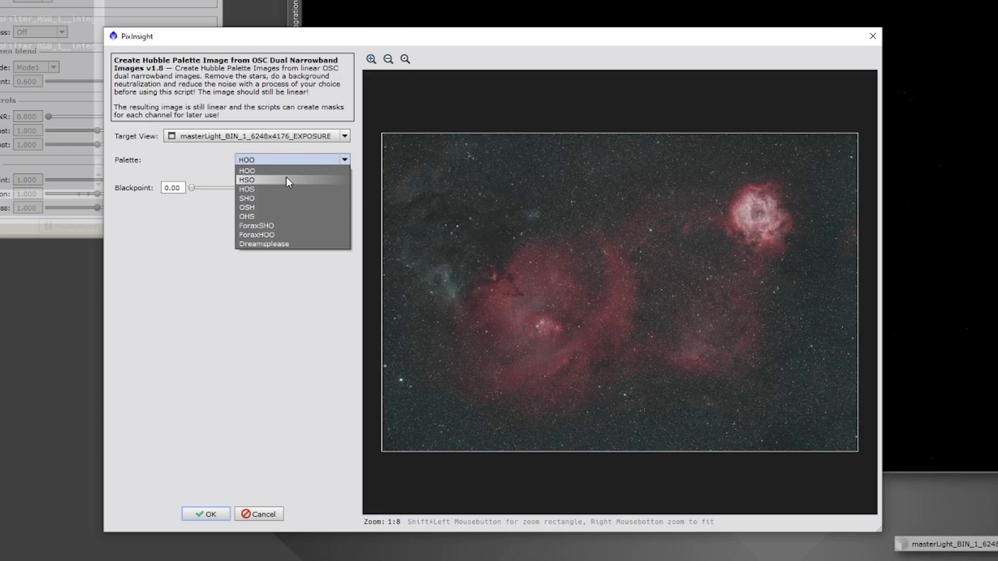
click(265, 200)
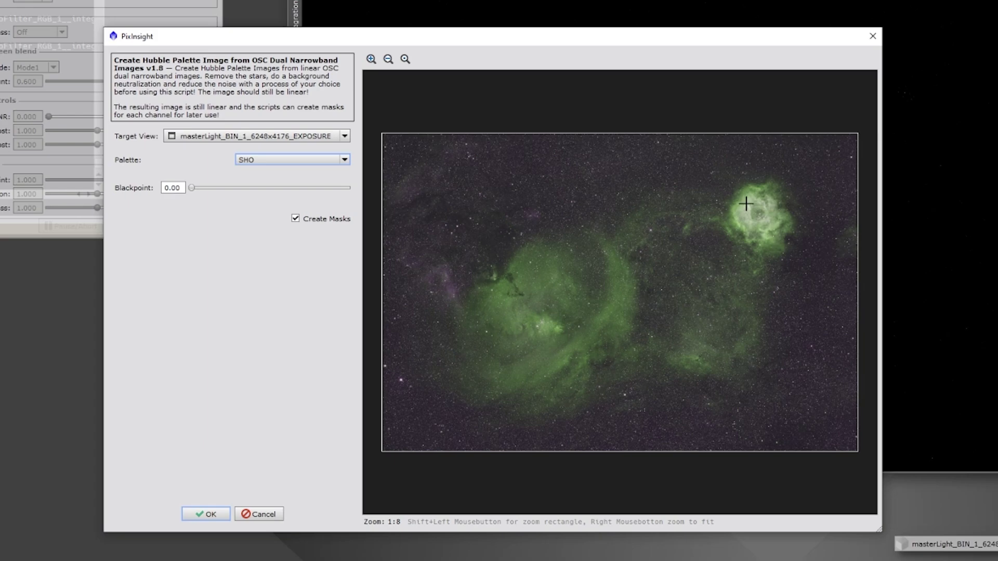
click(245, 159)
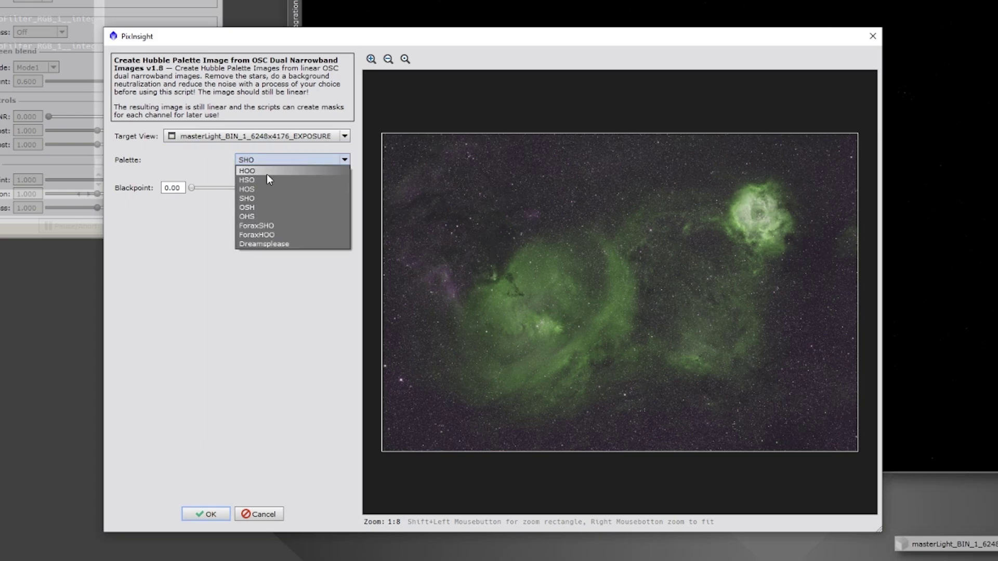
Step: Preview the HSO, ForaxSHO, ForaxHOO and Dreamsplease palettes in turn
click(256, 179)
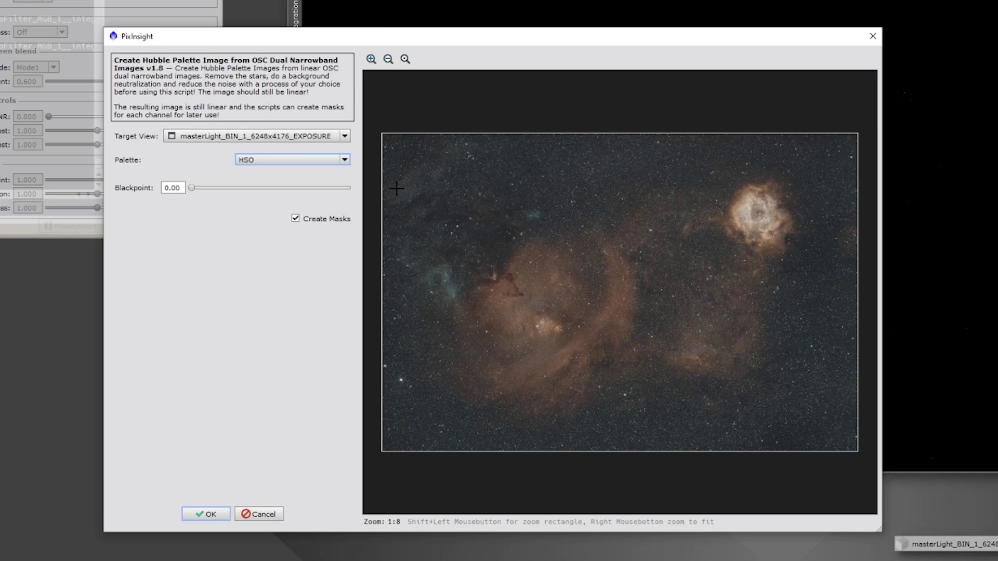
click(310, 165)
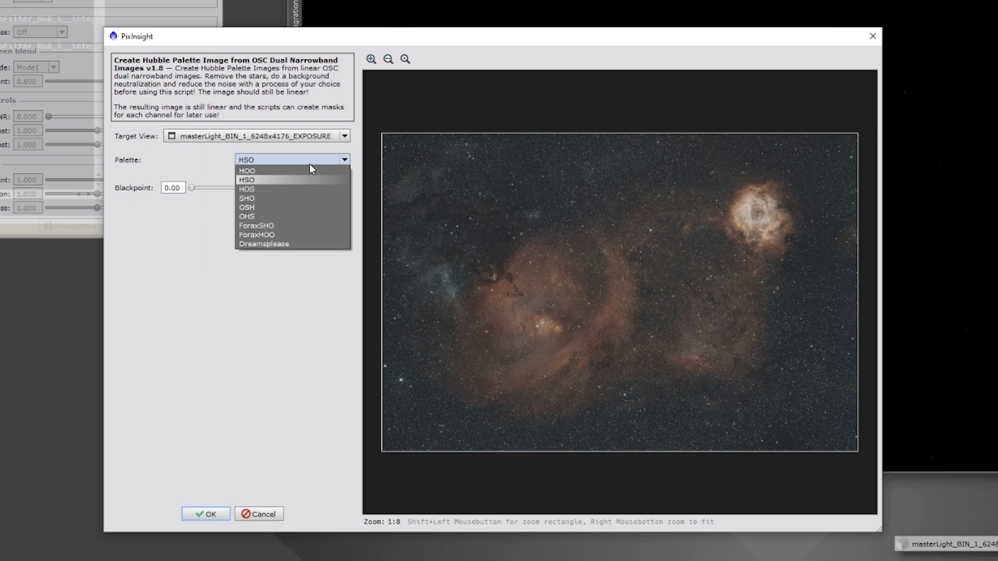
click(283, 226)
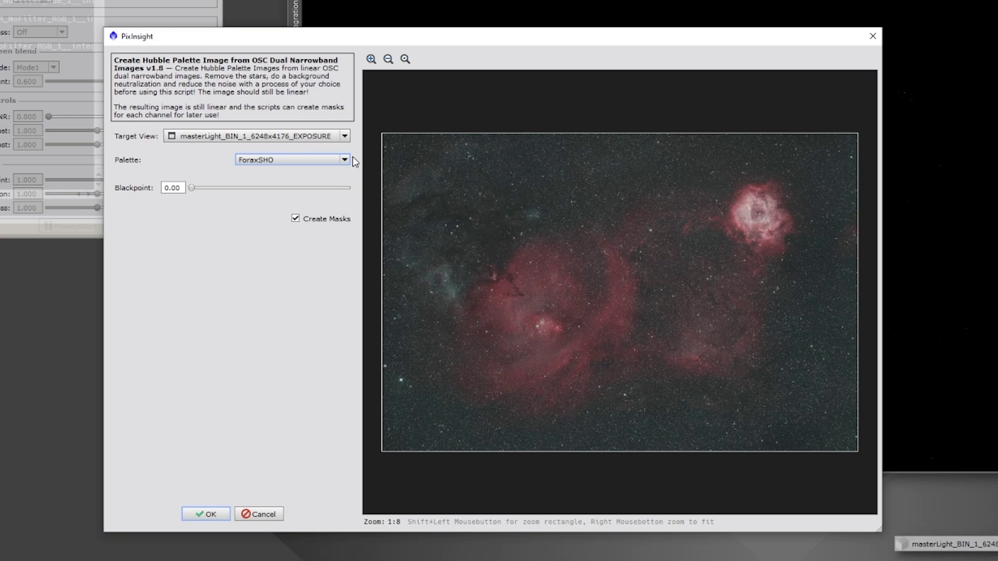
click(289, 162)
click(259, 236)
click(302, 160)
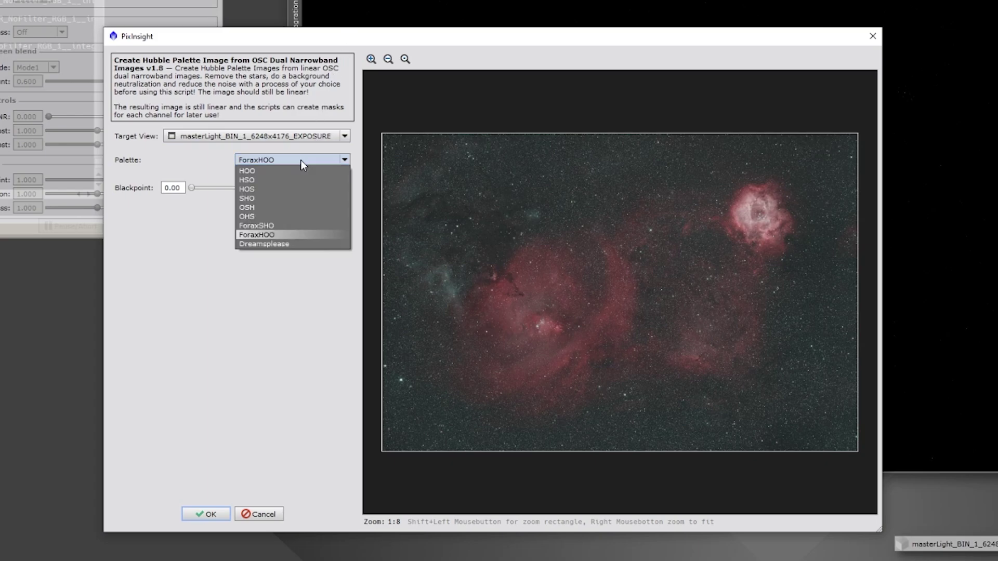
click(290, 244)
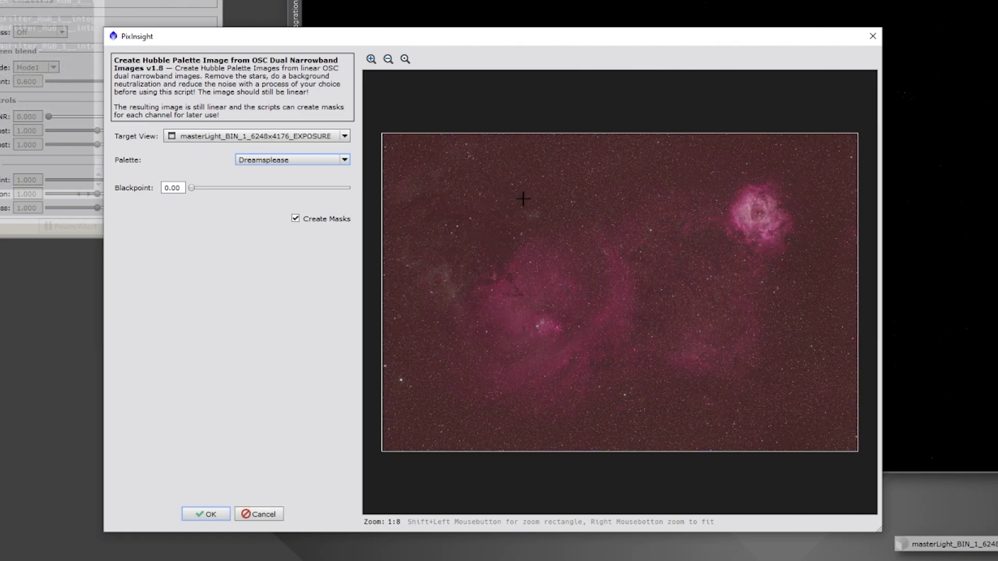
click(290, 160)
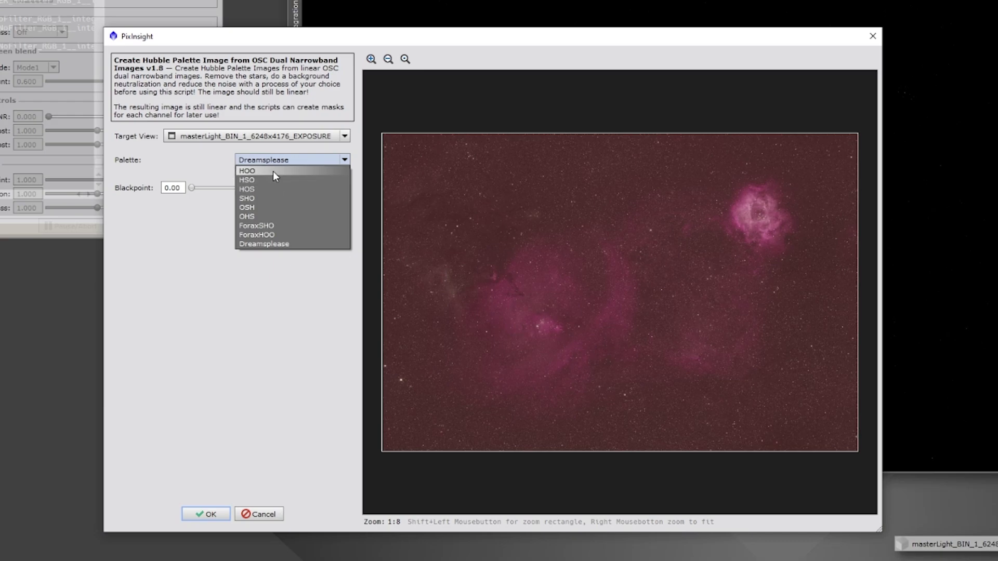
click(273, 170)
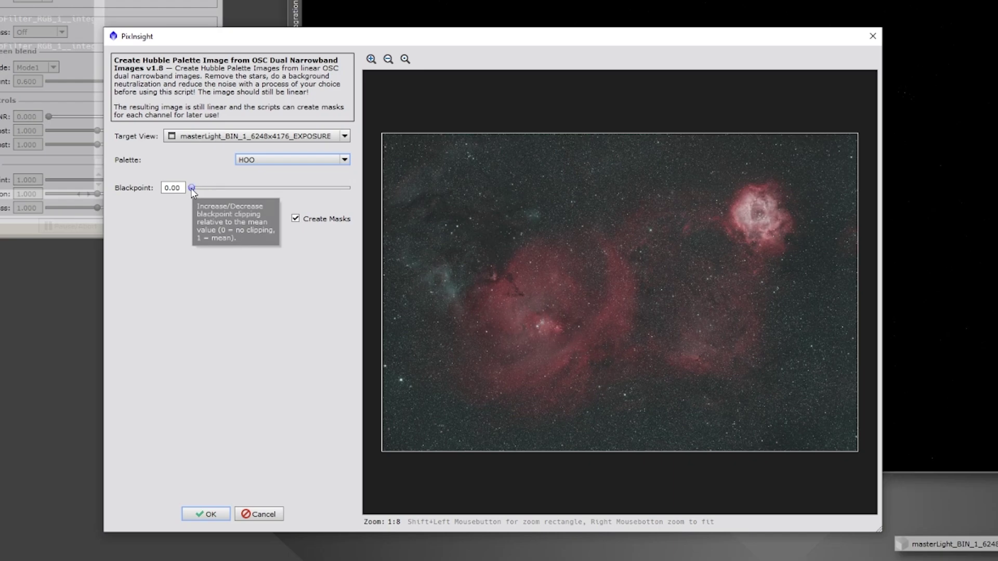
Step: Raise the HOO blackpoint from 0.13 to 0.44 and run the script with masks enabled
drag(192, 189, 212, 190)
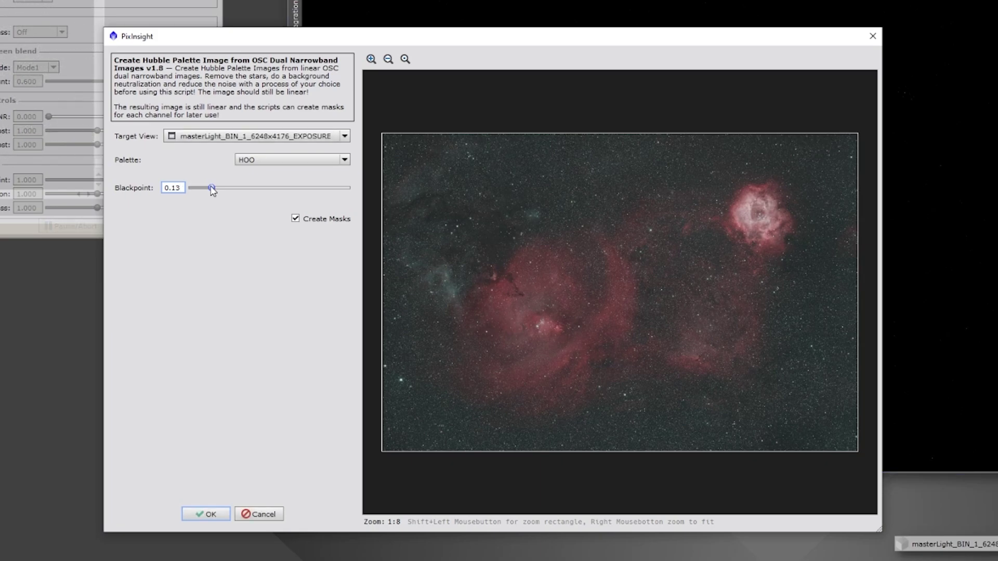
drag(213, 189, 261, 190)
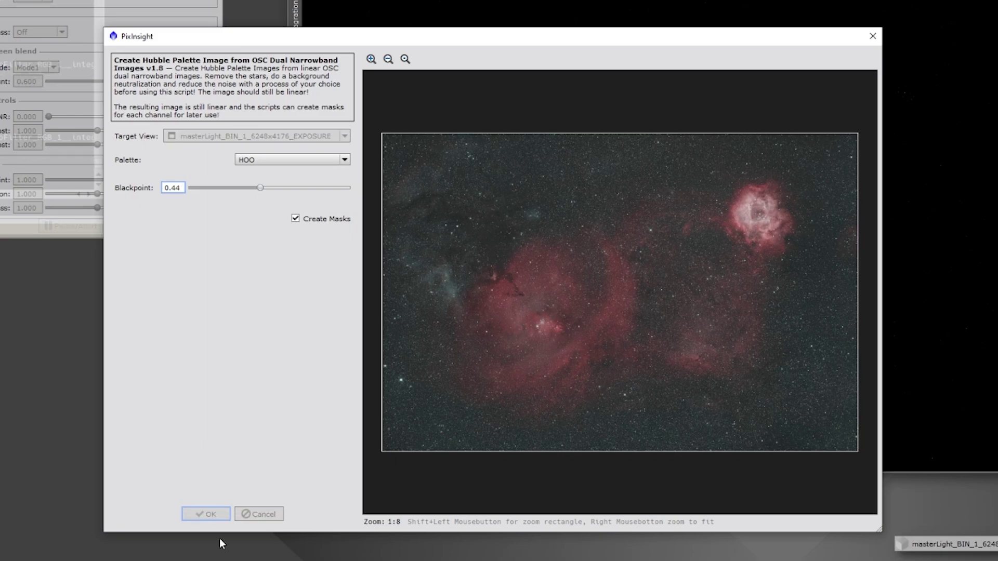
click(207, 515)
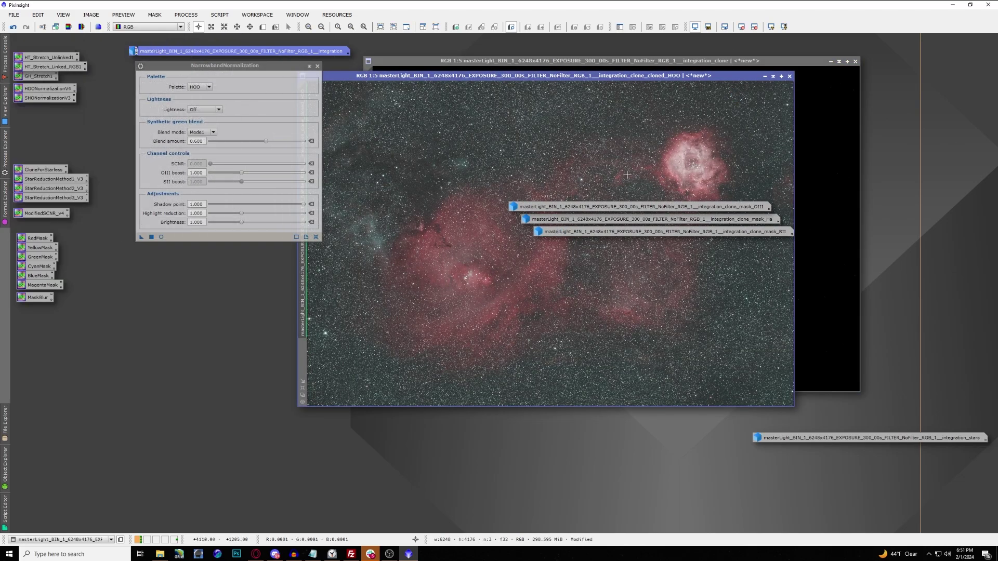
Step: Open the OIII, Ha and SII masks and auto-stretch each one
scroll(659, 166, up, 3)
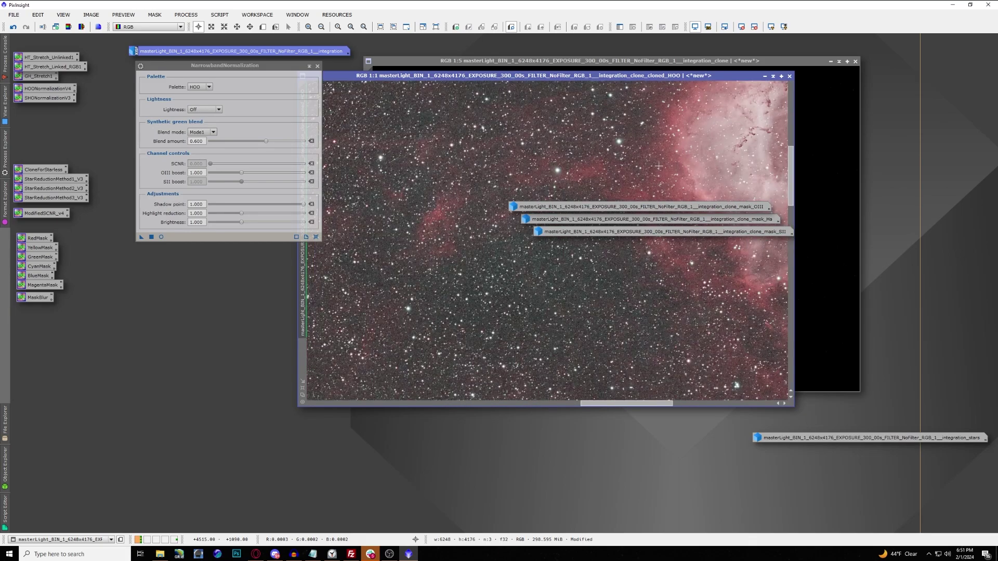
drag(661, 206, 598, 440)
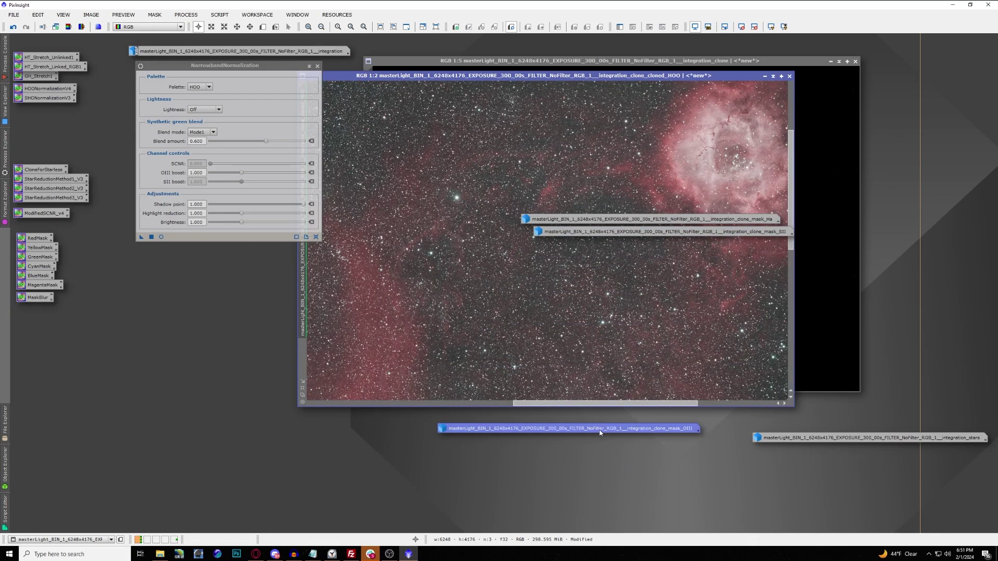
double_click(598, 440)
click(771, 26)
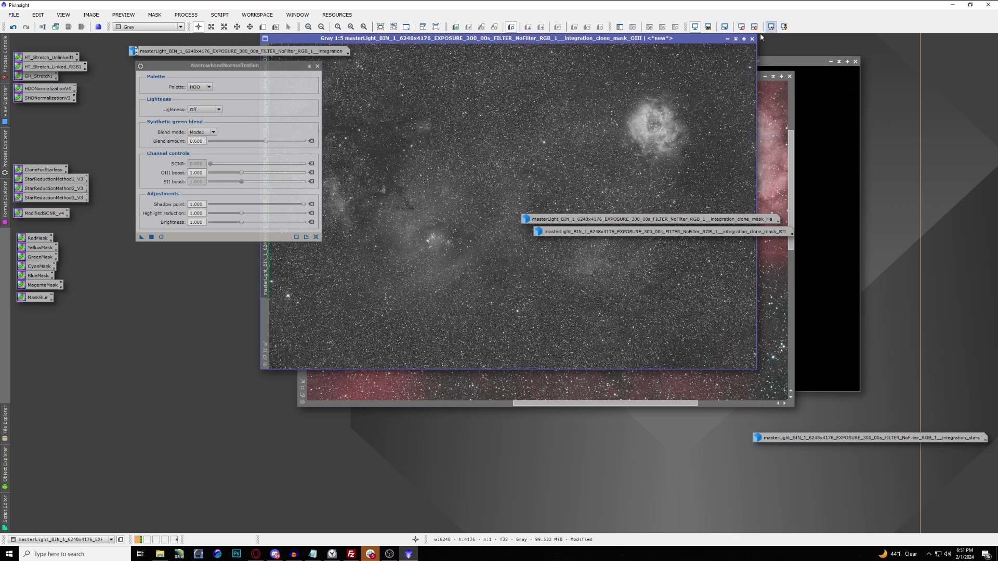
double_click(721, 220)
click(771, 27)
double_click(716, 232)
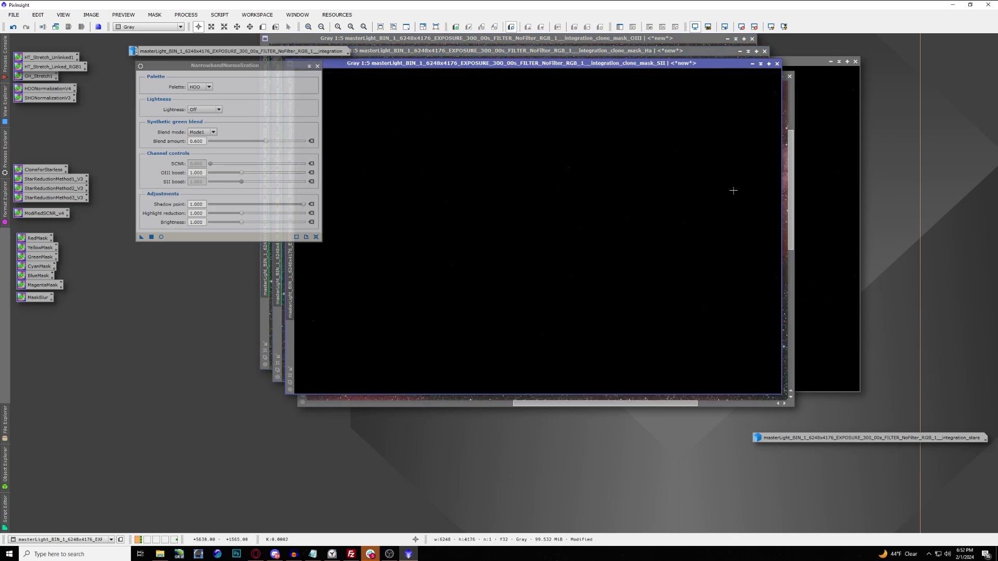
click(770, 27)
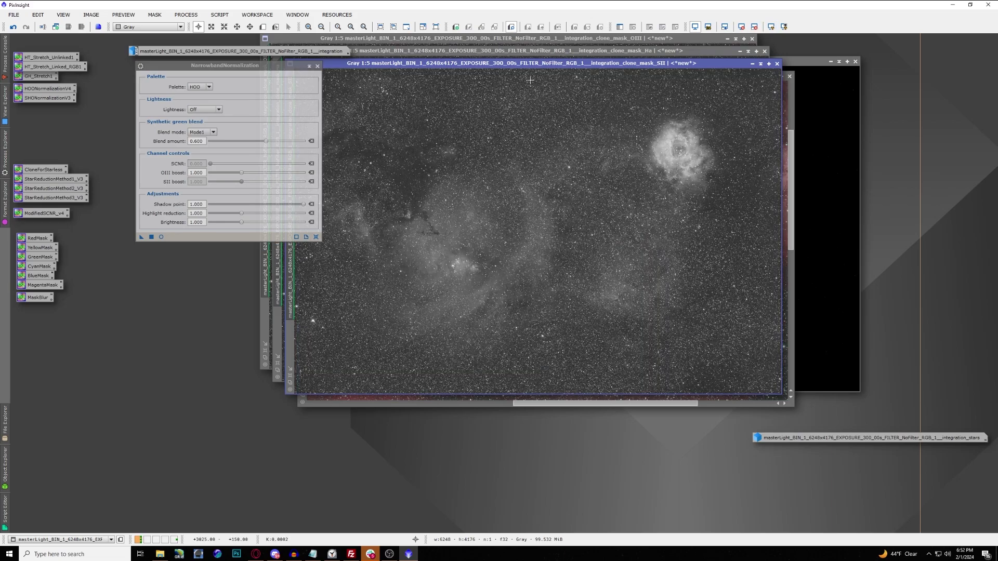
Step: Minimize the three masks to icons, reposition the enlarged HOO image, and move the Ha and SII icons to the top
click(753, 63)
click(739, 51)
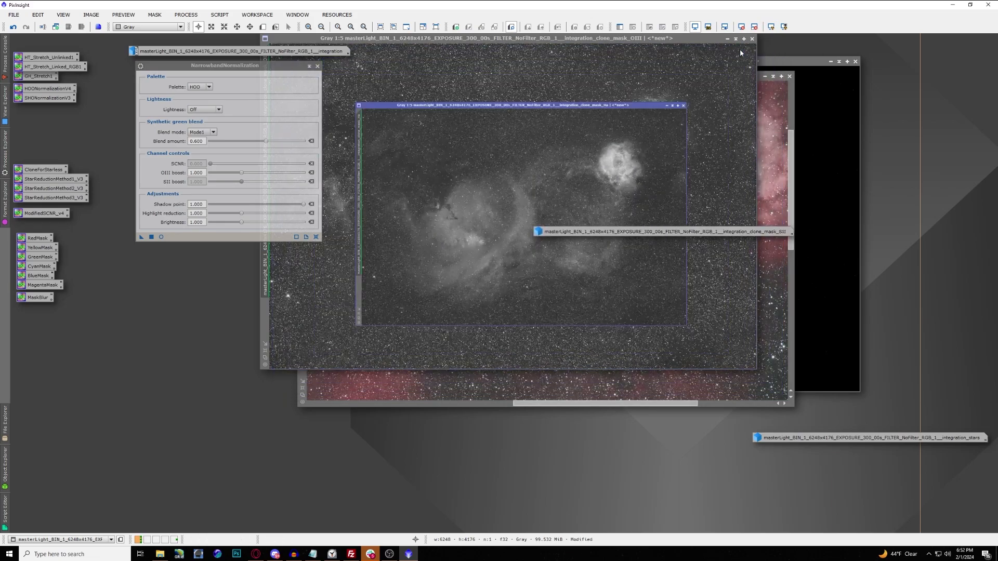
click(727, 39)
drag(752, 74, 625, 122)
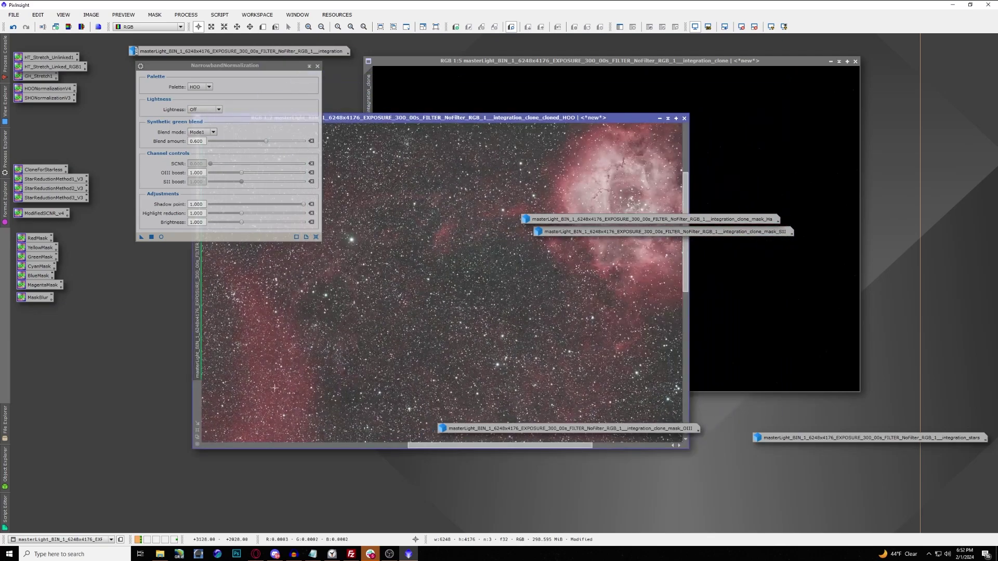
scroll(622, 257, up, 1)
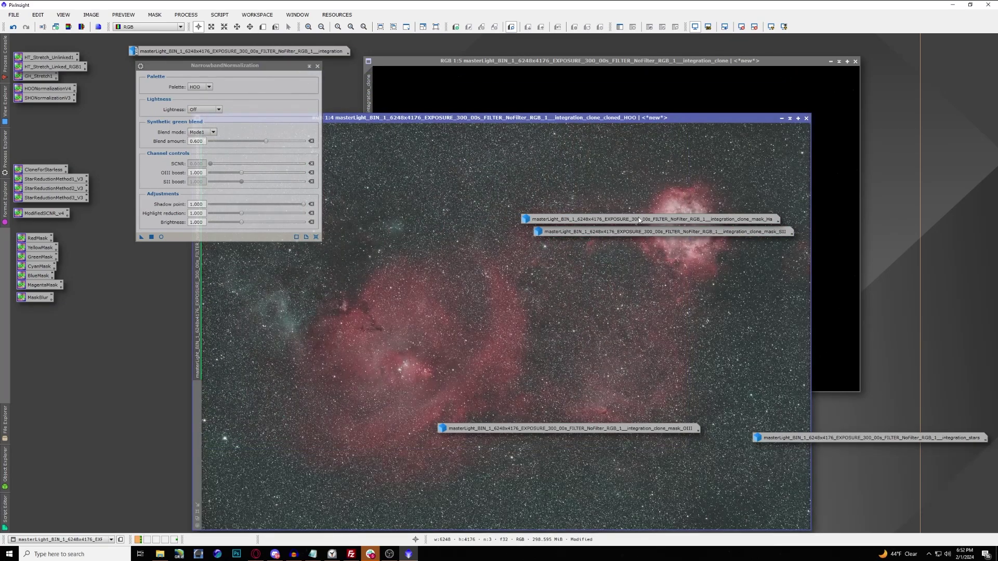
drag(634, 220, 623, 87)
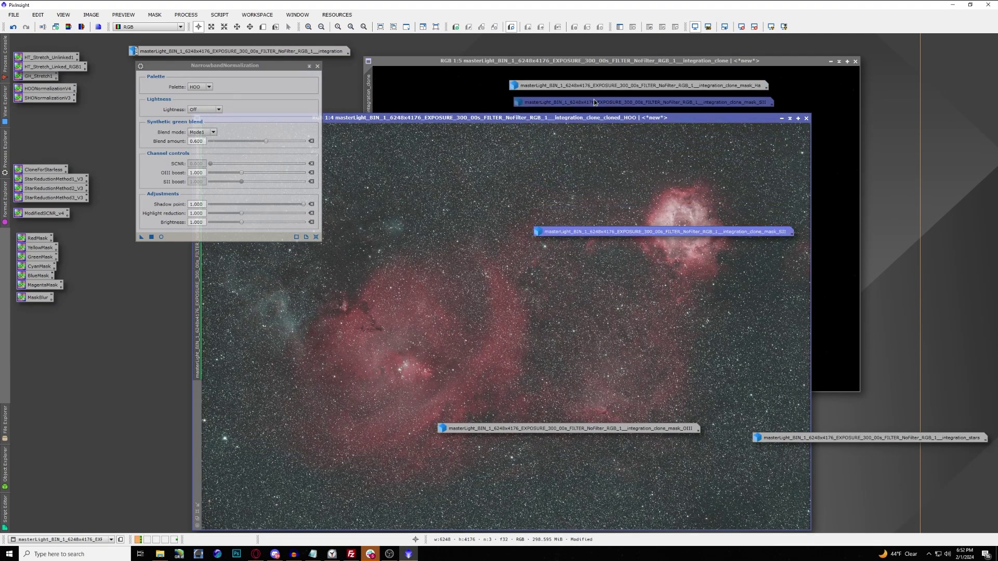